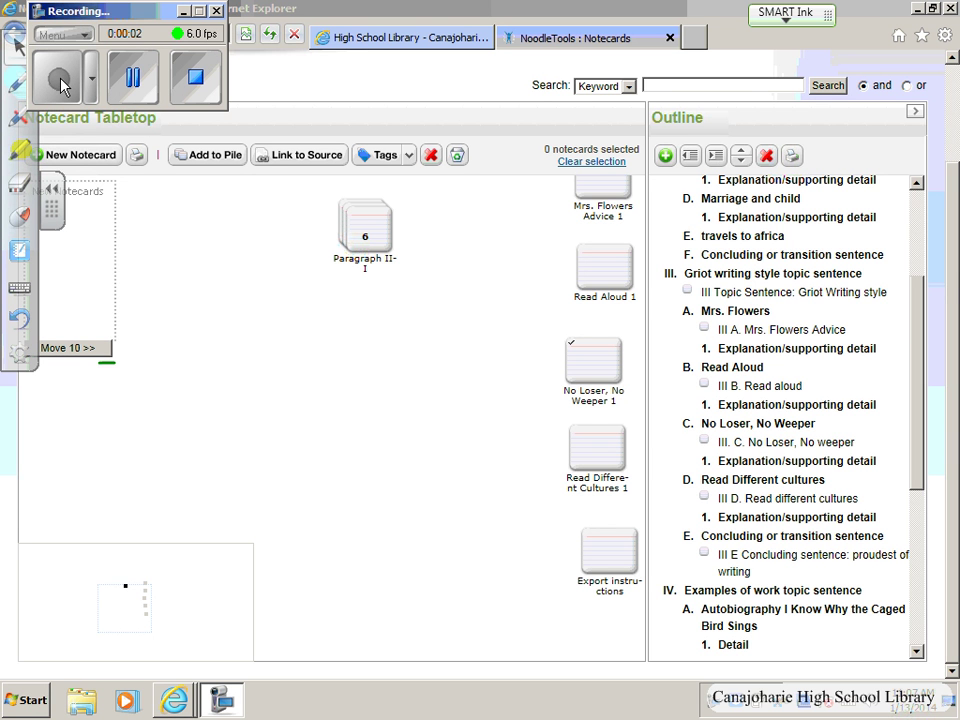
Circle the section III entries of the outline in green ink and erase the ink marks
mouse_move(670, 263)
left_mouse_down()
mouse_move(656, 328)
mouse_move(663, 545)
mouse_move(700, 578)
mouse_move(918, 568)
mouse_move(900, 340)
mouse_move(860, 264)
mouse_move(668, 265)
left_mouse_up()
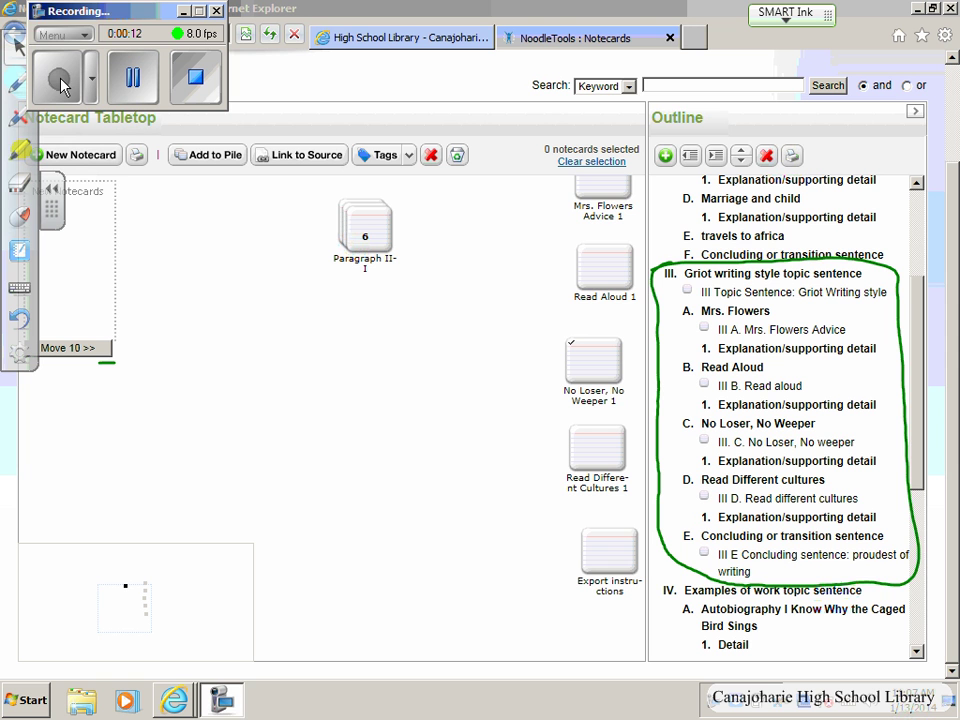
left_click(18, 183)
mouse_move(662, 290)
left_mouse_down()
mouse_move(846, 257)
mouse_move(927, 420)
mouse_move(911, 585)
mouse_move(771, 621)
mouse_move(692, 553)
mouse_move(653, 336)
mouse_move(664, 561)
mouse_move(889, 542)
mouse_move(908, 462)
left_mouse_up()
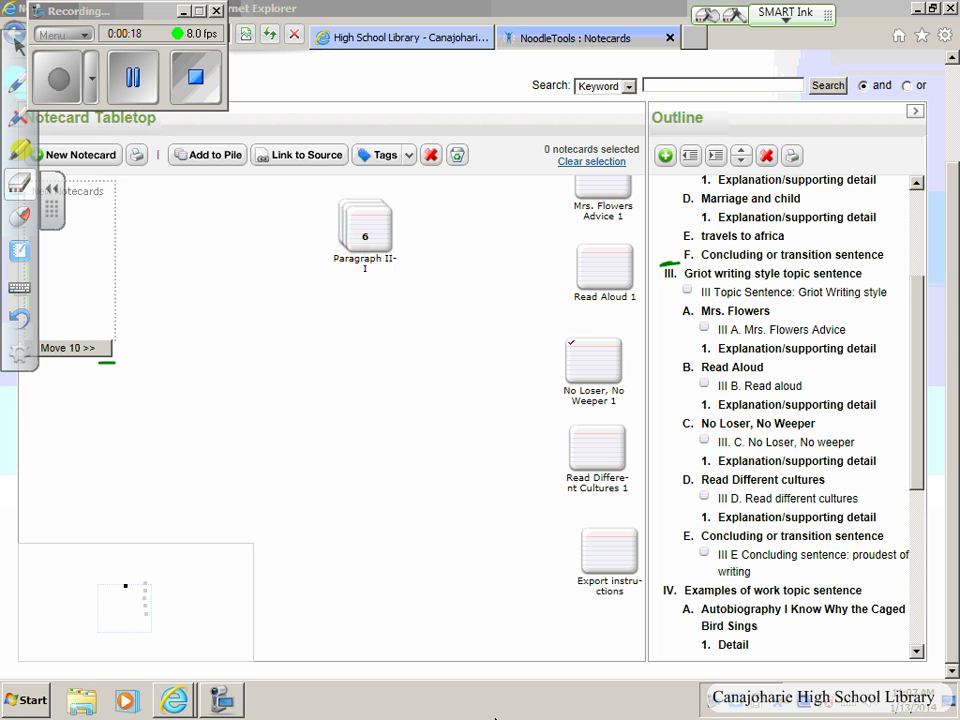
left_click(17, 44)
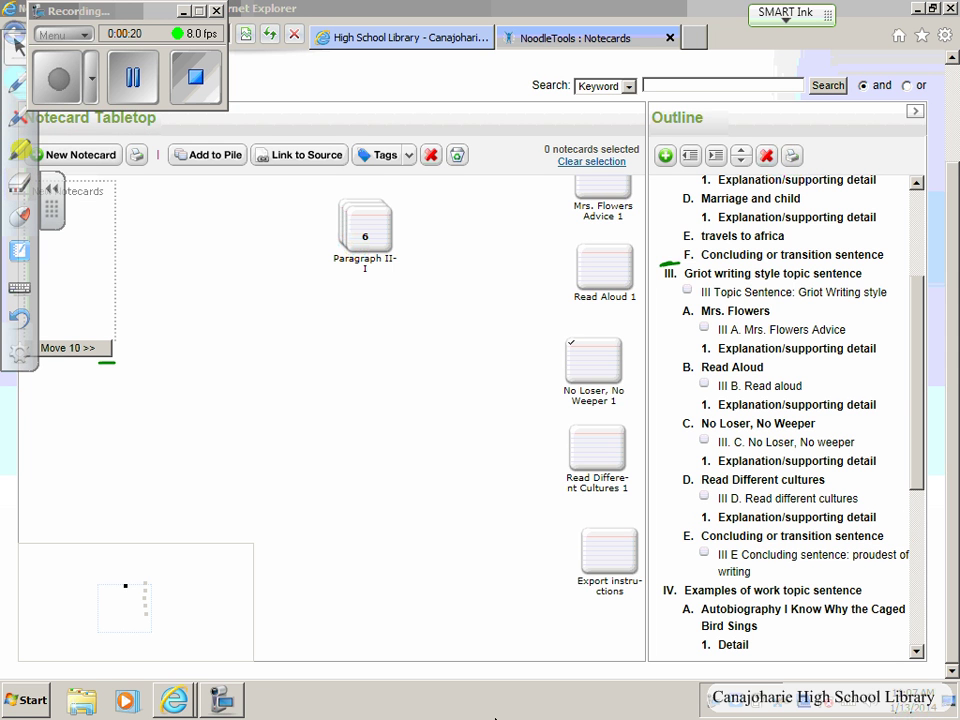
left_click(17, 184)
left_click(684, 272)
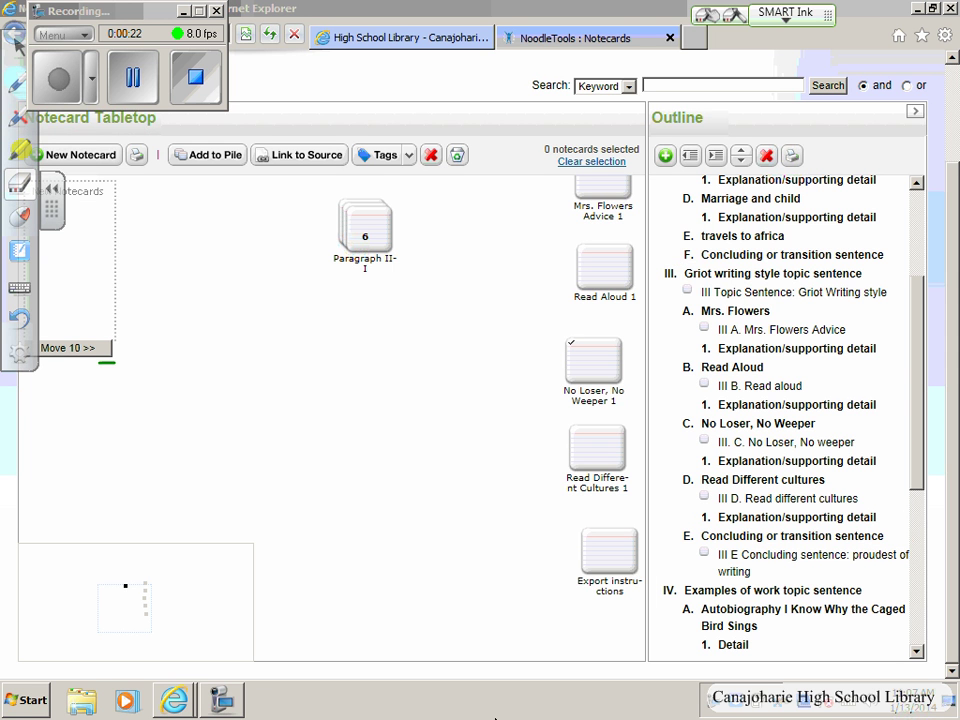
left_click(17, 44)
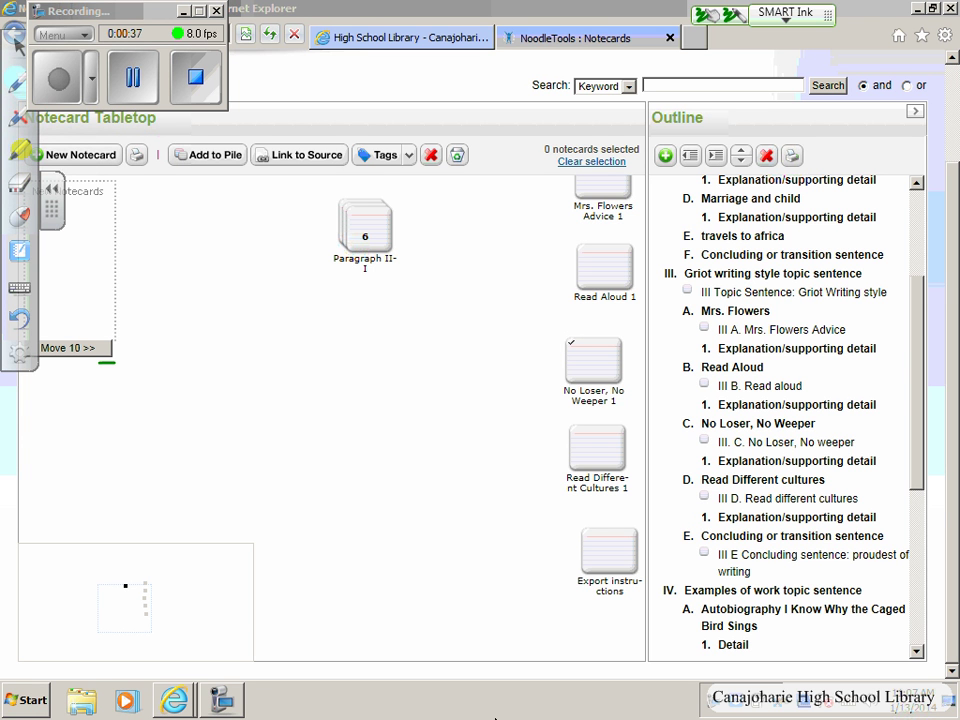
Mark section III and the outline's print command in ink, and erase the marks
mouse_move(672, 295)
left_mouse_down()
mouse_move(682, 296)
mouse_move(690, 462)
mouse_move(682, 341)
mouse_move(692, 272)
left_mouse_up()
left_click(18, 184)
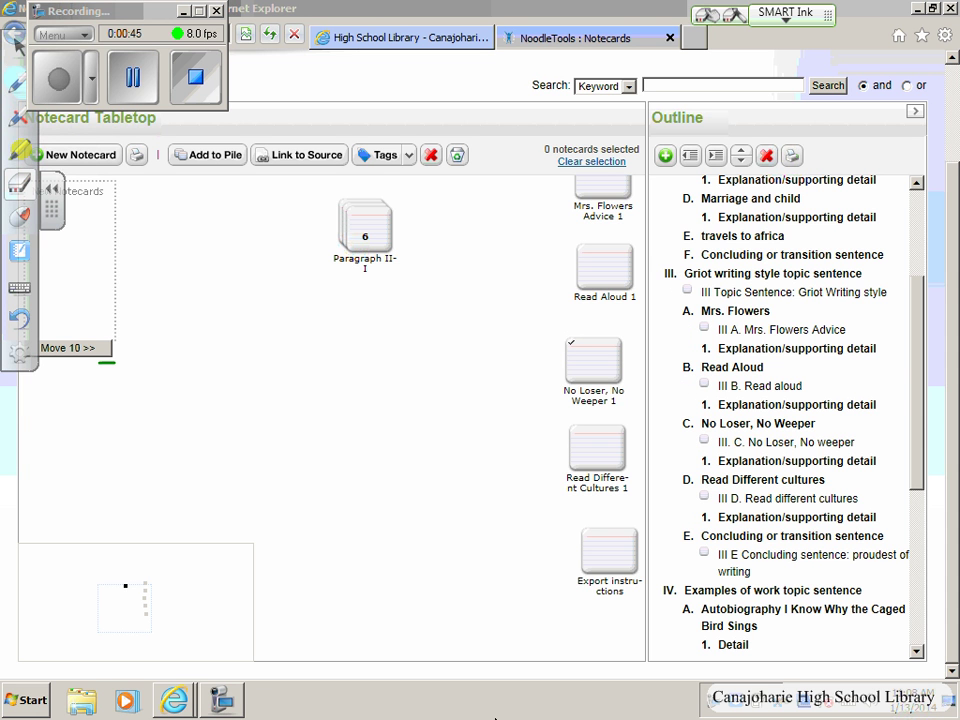
left_click(19, 150)
mouse_move(790, 140)
left_mouse_down()
mouse_move(784, 163)
mouse_move(806, 140)
mouse_move(815, 153)
left_mouse_up()
left_click(19, 183)
left_click(18, 42)
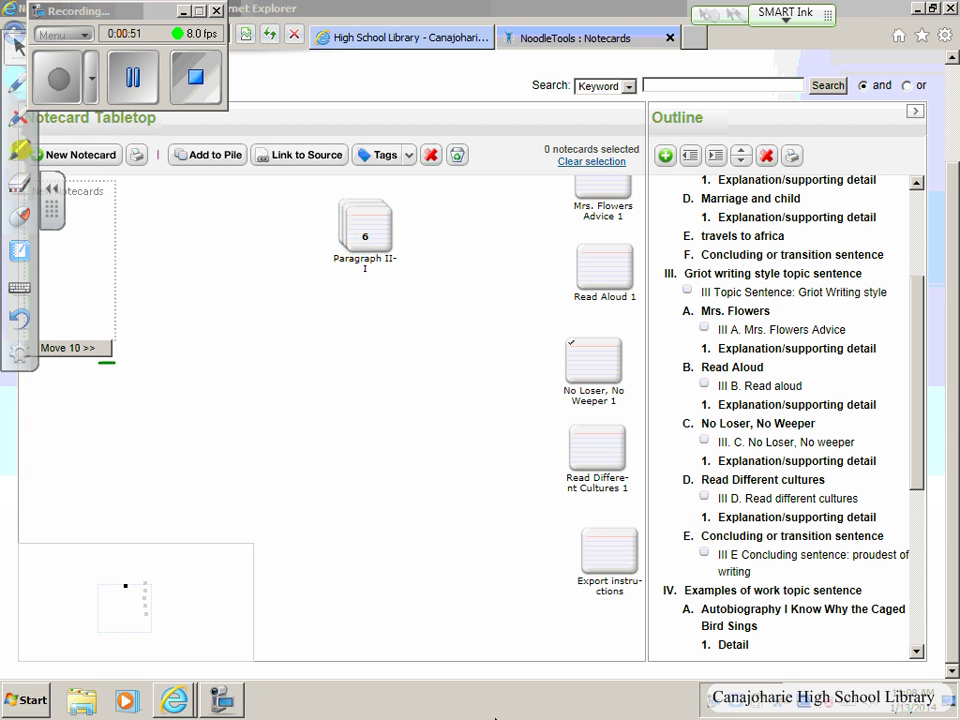
Open the print options for the outline
left_click(792, 157)
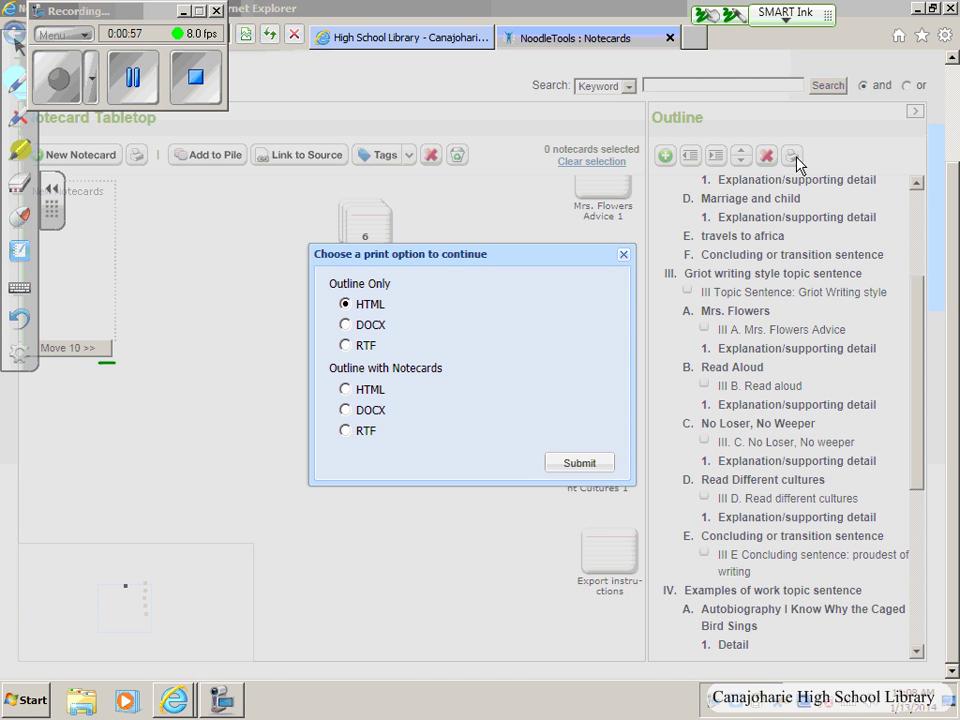
Mark the DOCX formats and the Outline with Notecards heading in green ink, and erase the marks
mouse_move(307, 328)
left_mouse_down()
mouse_move(336, 328)
mouse_move(323, 338)
left_mouse_up()
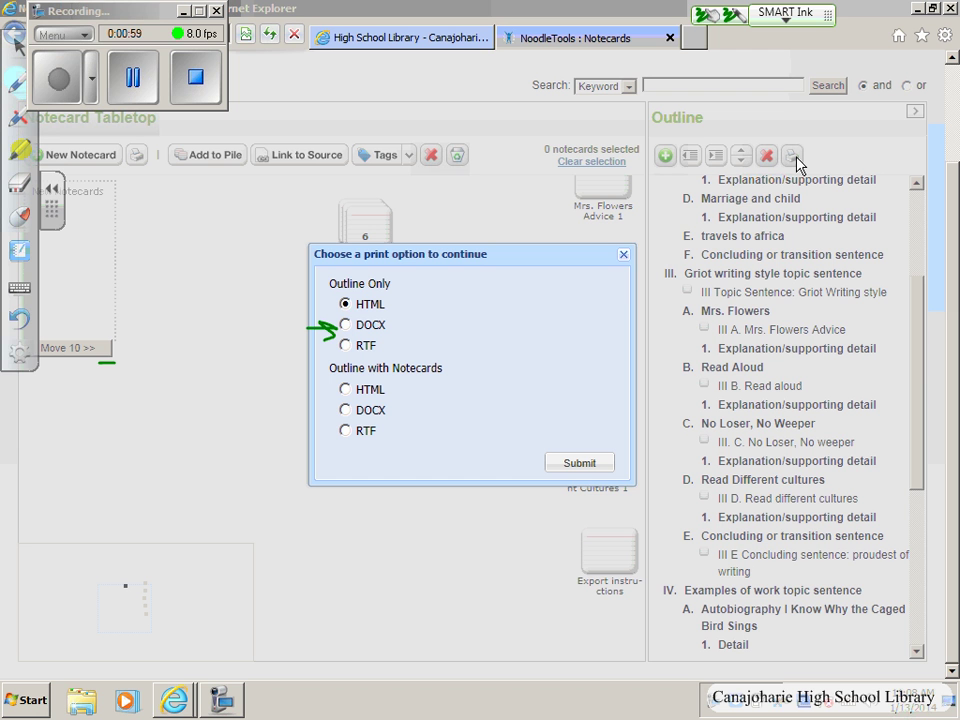
mouse_move(317, 409)
left_mouse_down()
mouse_move(338, 407)
mouse_move(320, 425)
left_mouse_up()
mouse_move(338, 340)
left_mouse_down()
mouse_move(376, 344)
mouse_move(332, 352)
mouse_move(345, 339)
left_mouse_up()
mouse_move(382, 428)
left_mouse_down()
mouse_move(336, 431)
mouse_move(338, 439)
left_mouse_up()
mouse_move(378, 430)
left_mouse_down()
mouse_move(371, 441)
mouse_move(343, 420)
mouse_move(304, 343)
left_mouse_up()
left_click(16, 45)
left_click(19, 183)
left_click(19, 45)
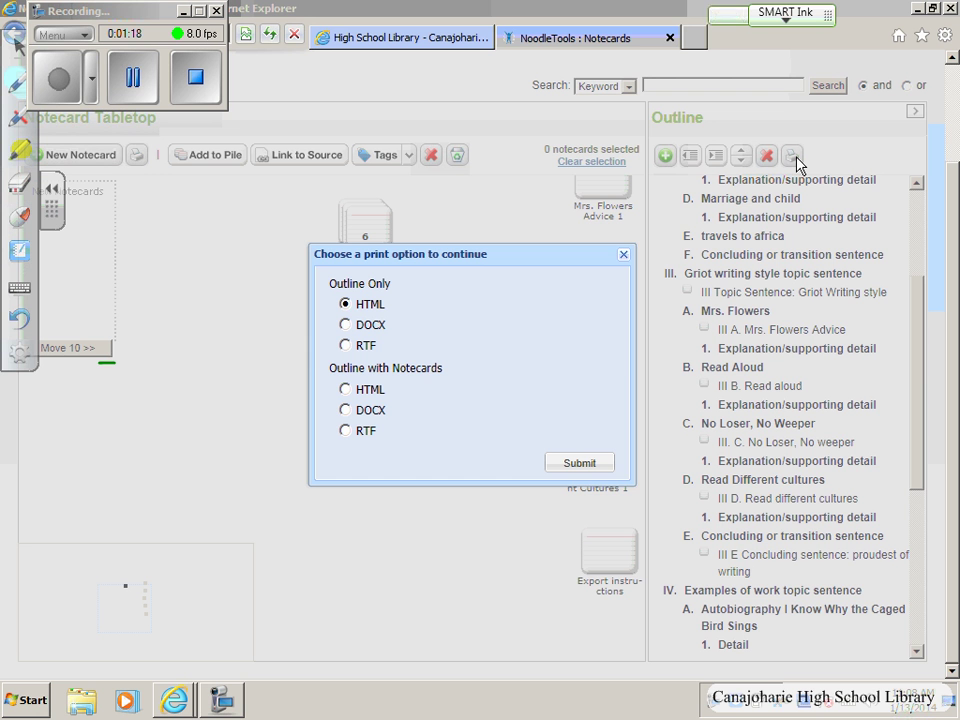
mouse_move(390, 363)
left_mouse_down()
mouse_move(340, 378)
mouse_move(395, 362)
mouse_move(345, 403)
mouse_move(389, 406)
left_mouse_up()
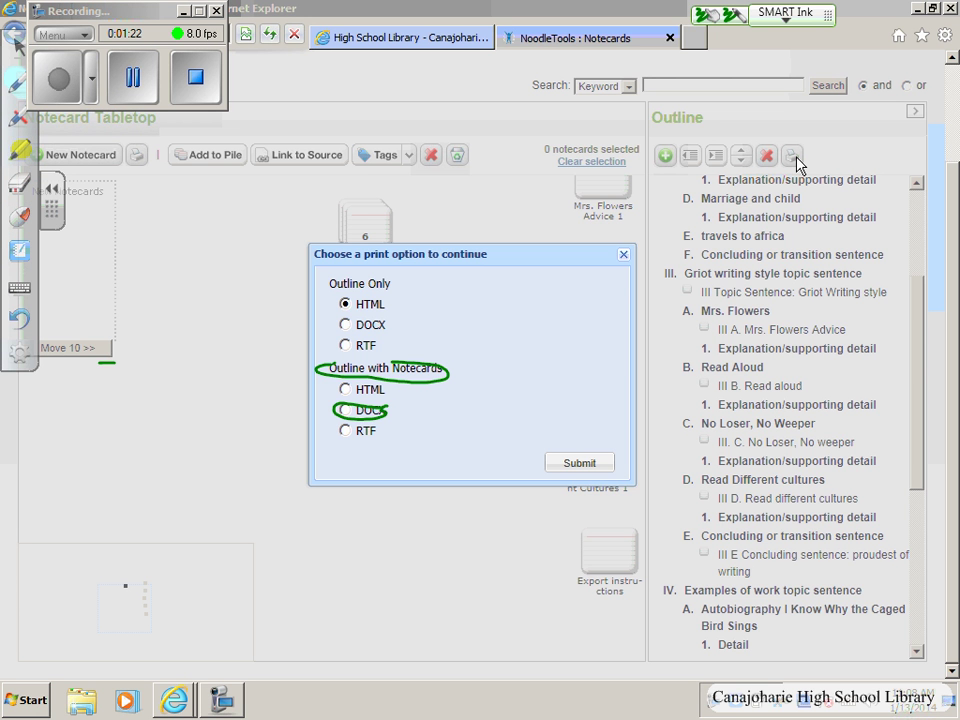
mouse_move(467, 381)
left_mouse_down()
mouse_move(288, 396)
mouse_move(393, 428)
left_mouse_up()
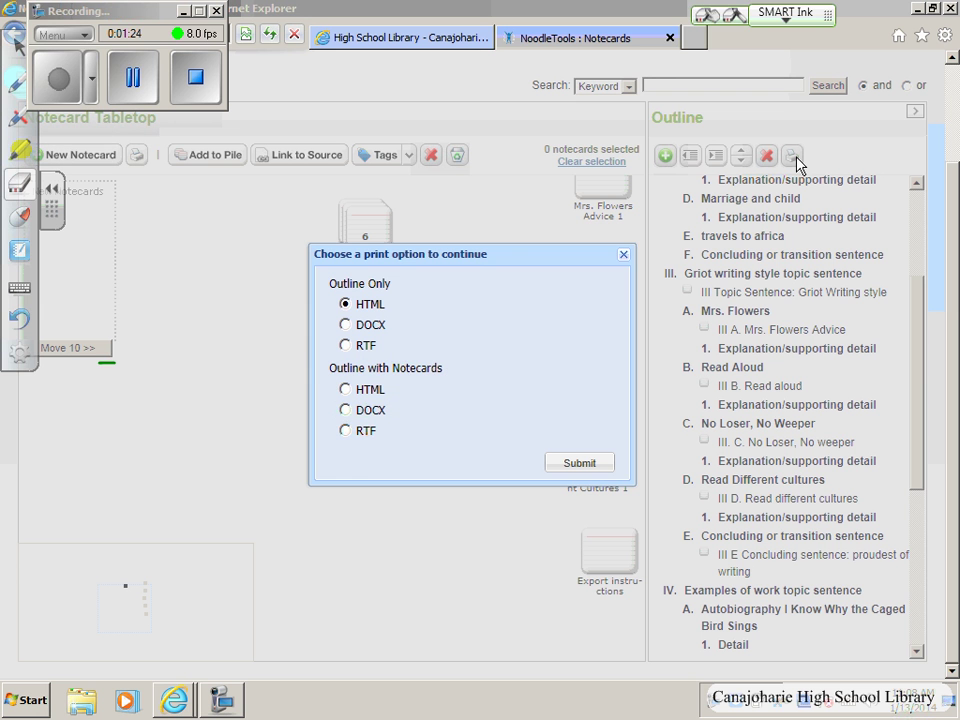
Choose DOCX under Outline with Notecards and submit the print option
left_click(345, 411)
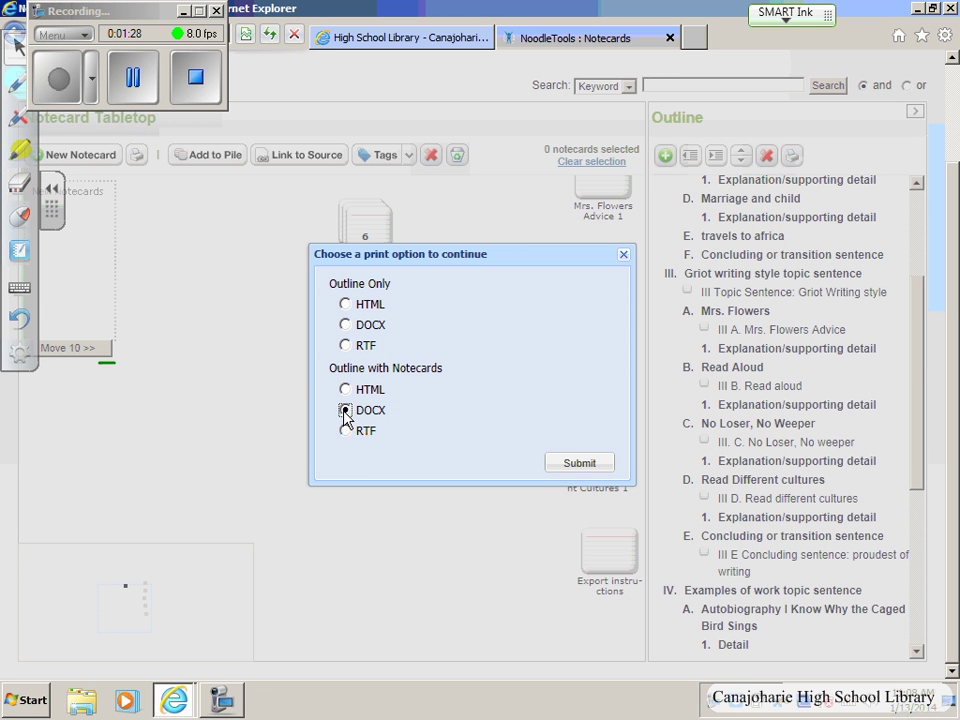
mouse_move(625, 450)
left_mouse_down()
mouse_move(606, 494)
mouse_move(613, 443)
left_mouse_up()
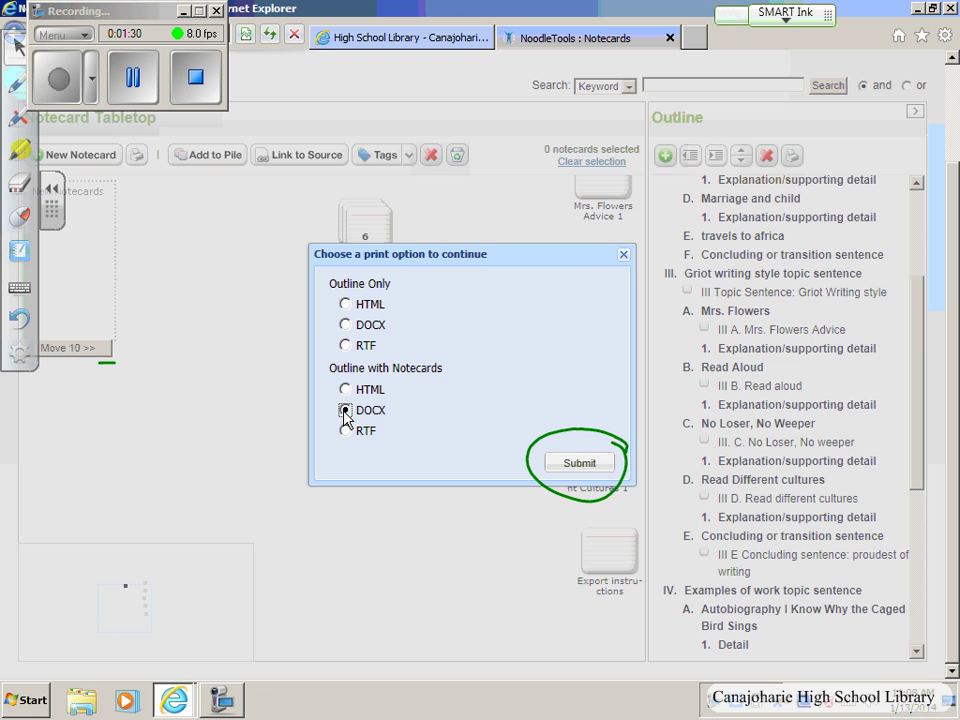
left_click(583, 466)
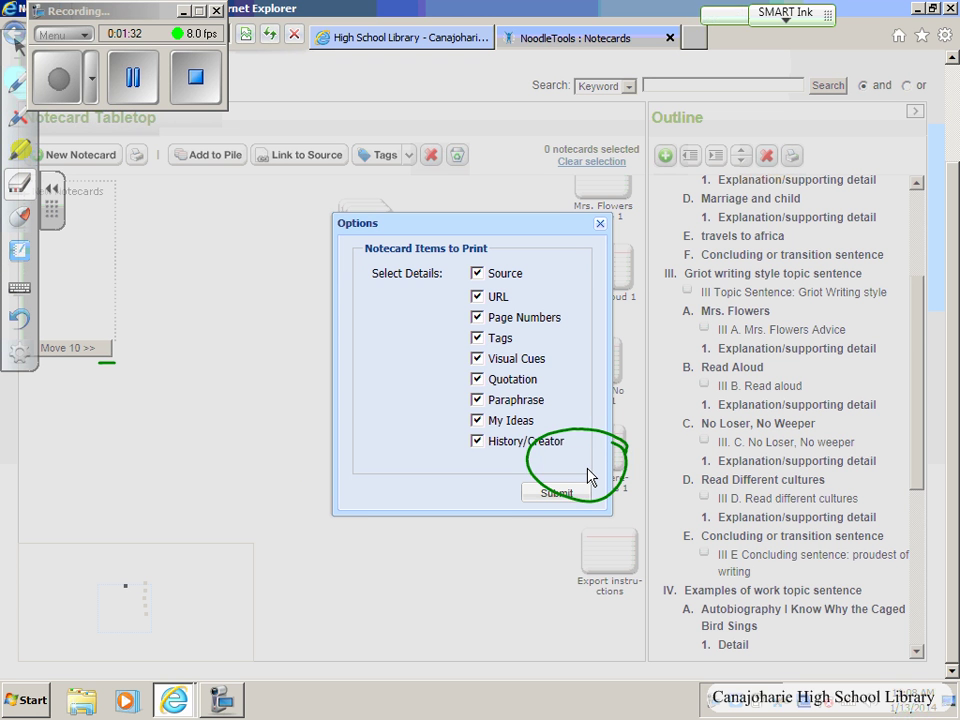
left_click_drag(590, 440, 622, 488)
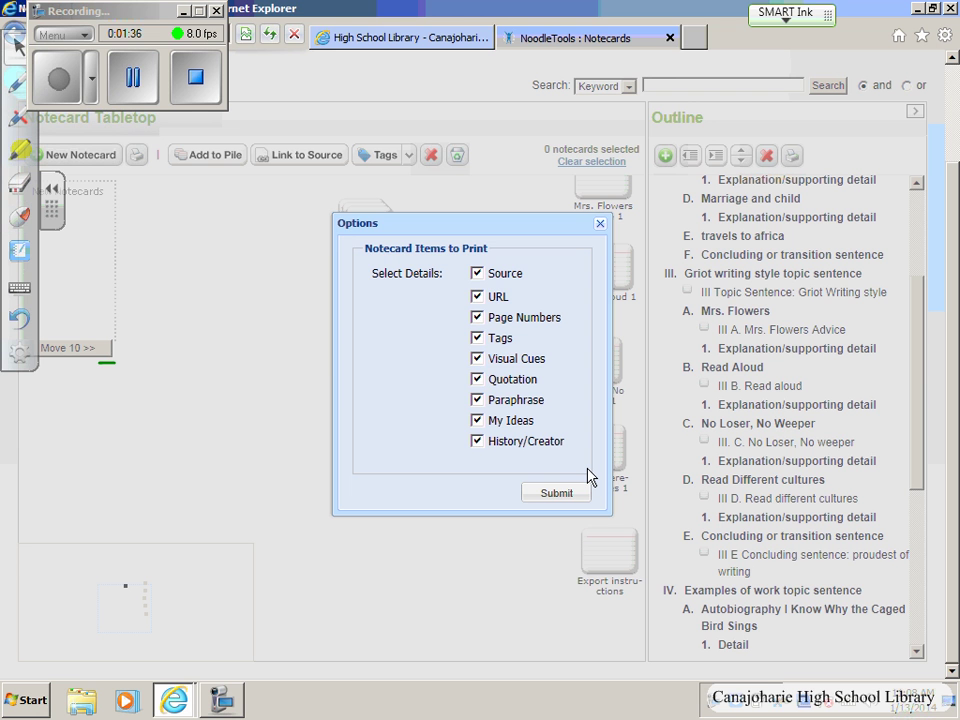
Exclude URL, Tags, Visual Cues and Quotation from the notecard items to print
left_click(476, 298)
left_click(477, 338)
left_click(477, 360)
left_click(477, 380)
Circle the Paraphrase and My Ideas items in green ink, and erase the circles
mouse_move(540, 398)
left_mouse_down()
mouse_move(488, 393)
mouse_move(462, 407)
mouse_move(548, 401)
mouse_move(500, 412)
left_mouse_up()
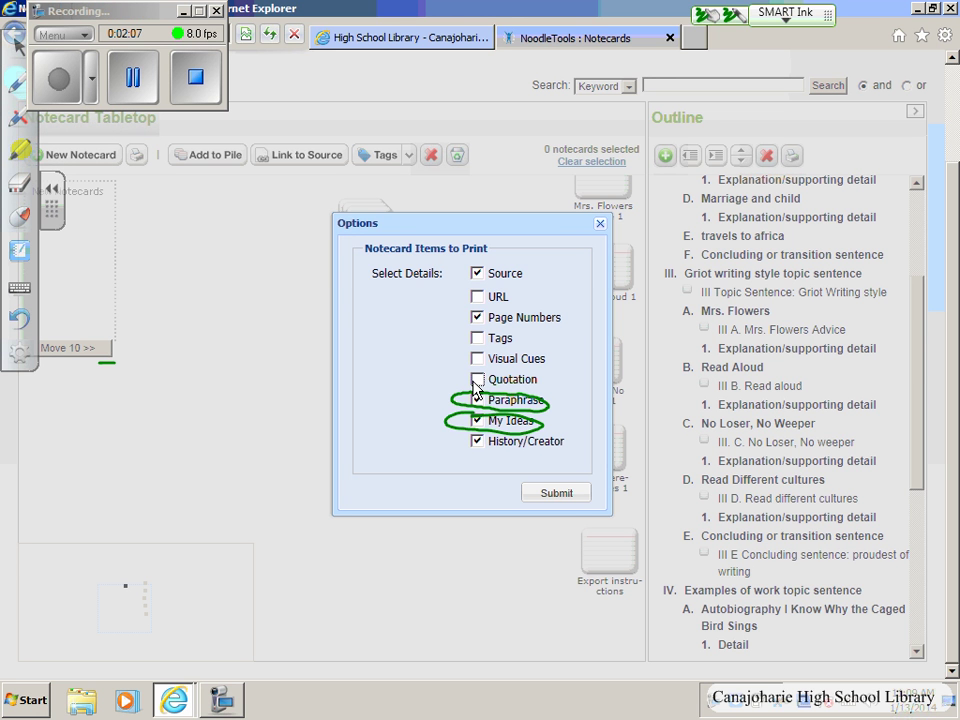
left_click(19, 183)
mouse_move(452, 418)
left_mouse_down()
mouse_move(548, 404)
mouse_move(480, 436)
mouse_move(597, 459)
left_mouse_up()
left_click(17, 46)
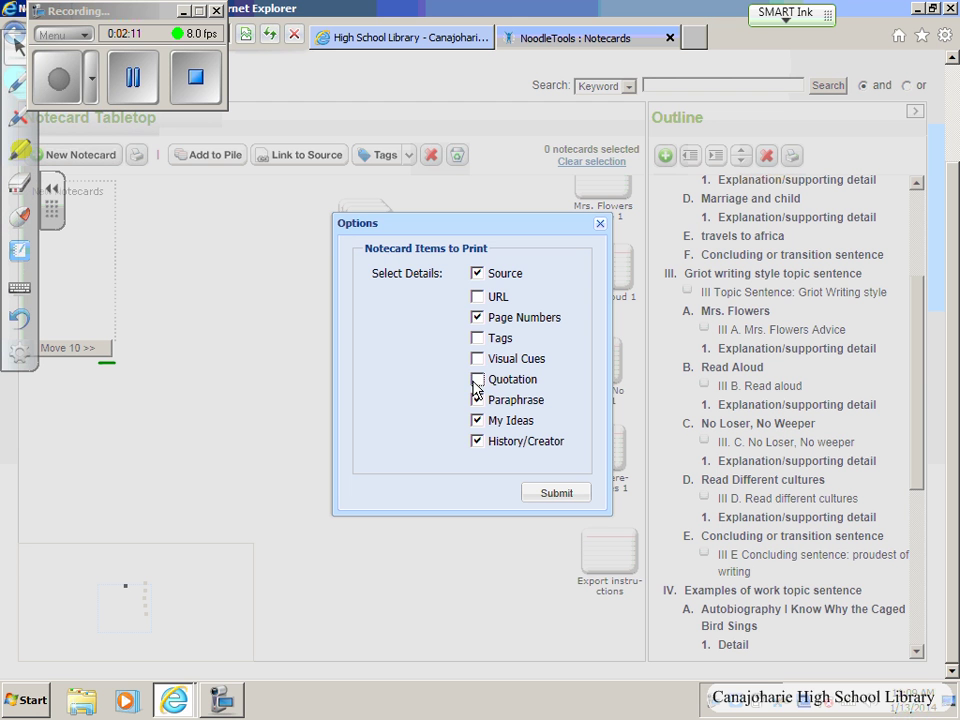
Exclude History/Creator from the notecard items to print and submit the options
left_click(477, 442)
mouse_move(594, 470)
left_mouse_down()
mouse_move(600, 510)
mouse_move(596, 470)
left_mouse_up()
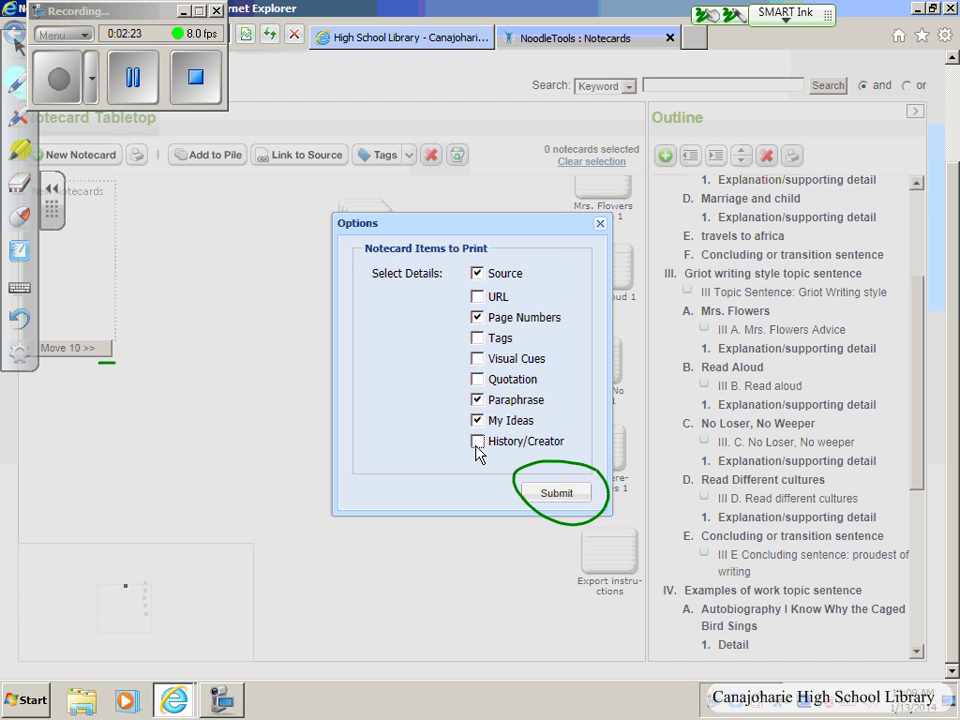
left_click(557, 494)
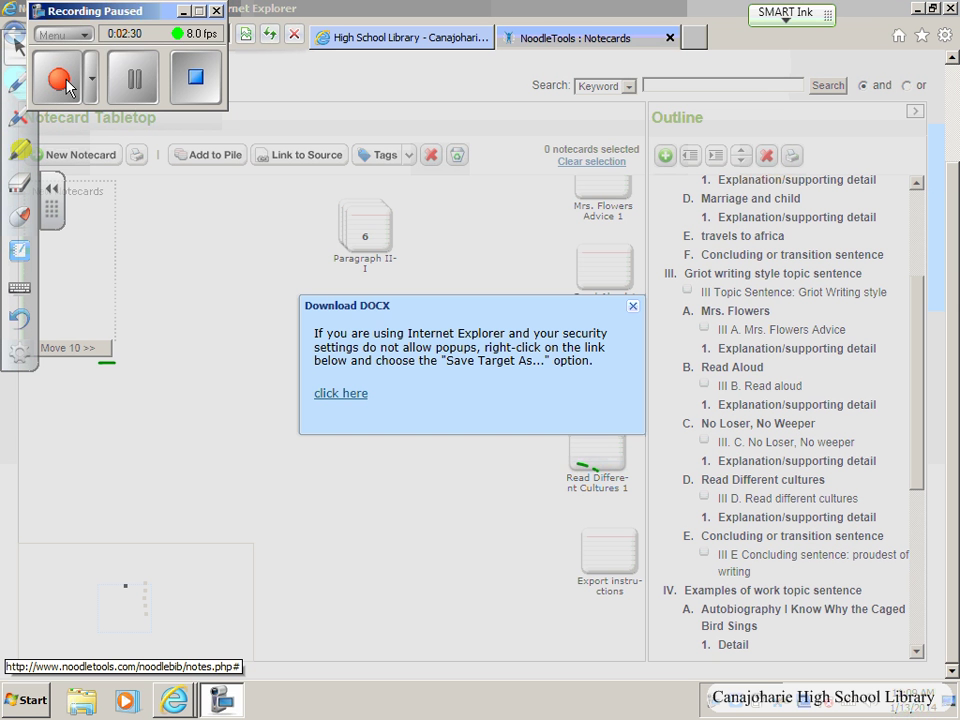
Download the exported DOCX from the provided link and open the file directly
left_click(66, 88)
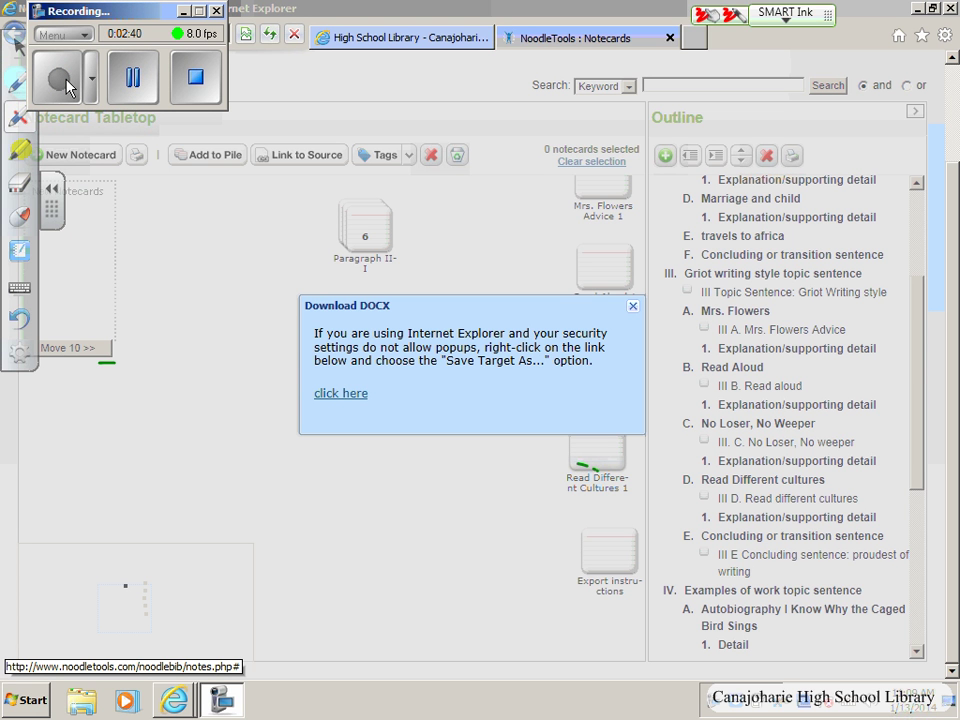
mouse_move(367, 378)
left_mouse_down()
mouse_move(386, 411)
mouse_move(319, 396)
left_mouse_up()
left_click(17, 40)
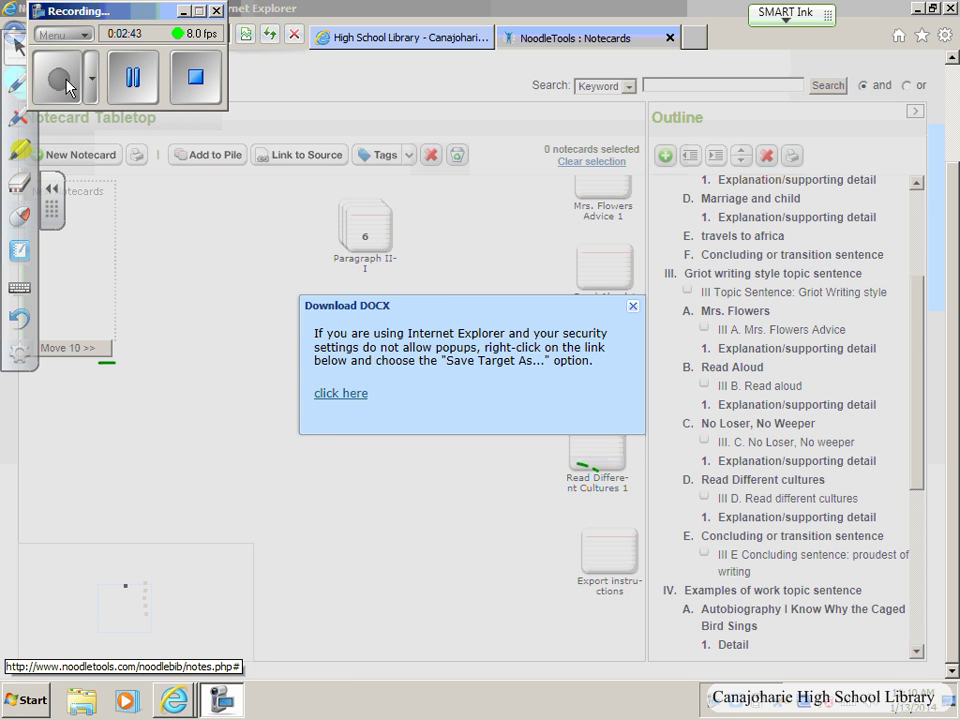
left_click(340, 393)
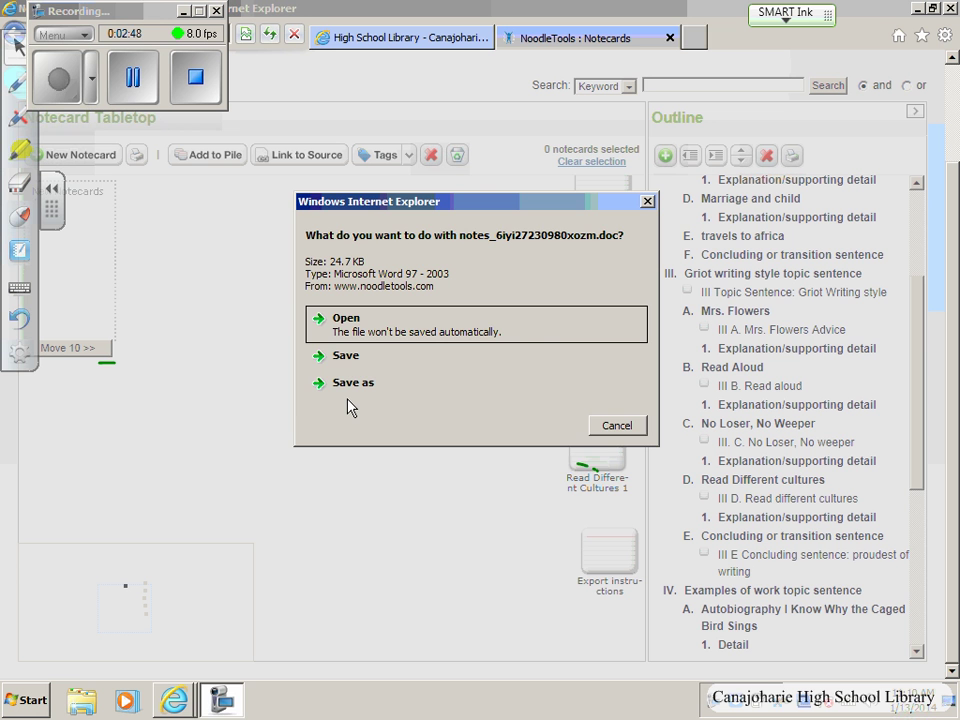
left_click(384, 328)
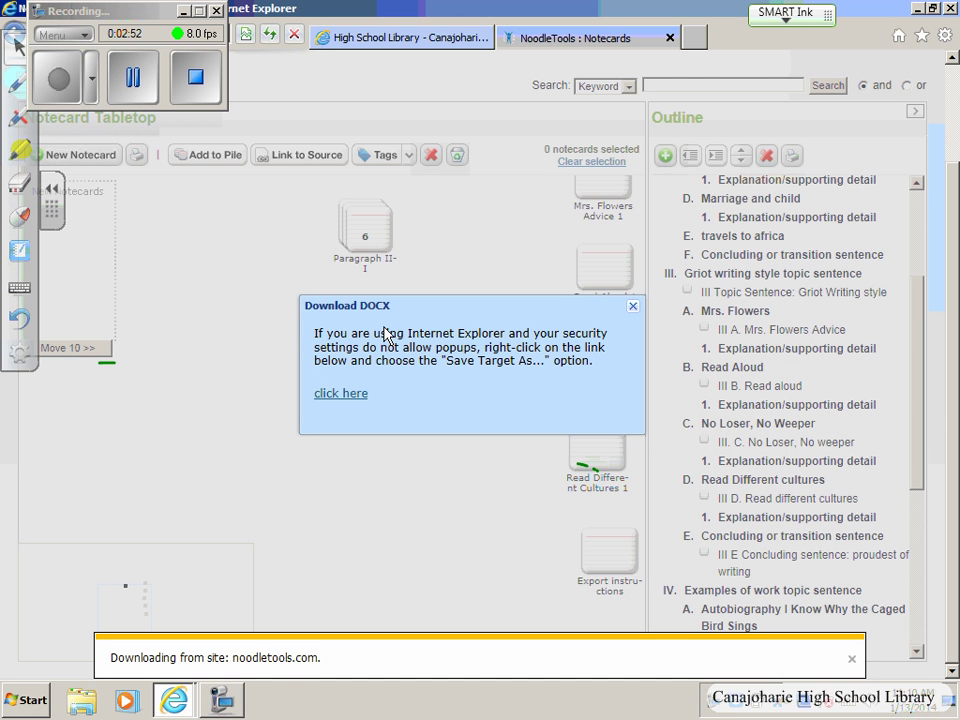
mouse_move(335, 655)
left_mouse_down()
mouse_move(313, 651)
mouse_move(347, 665)
mouse_move(330, 651)
mouse_move(243, 659)
mouse_move(379, 656)
left_mouse_up()
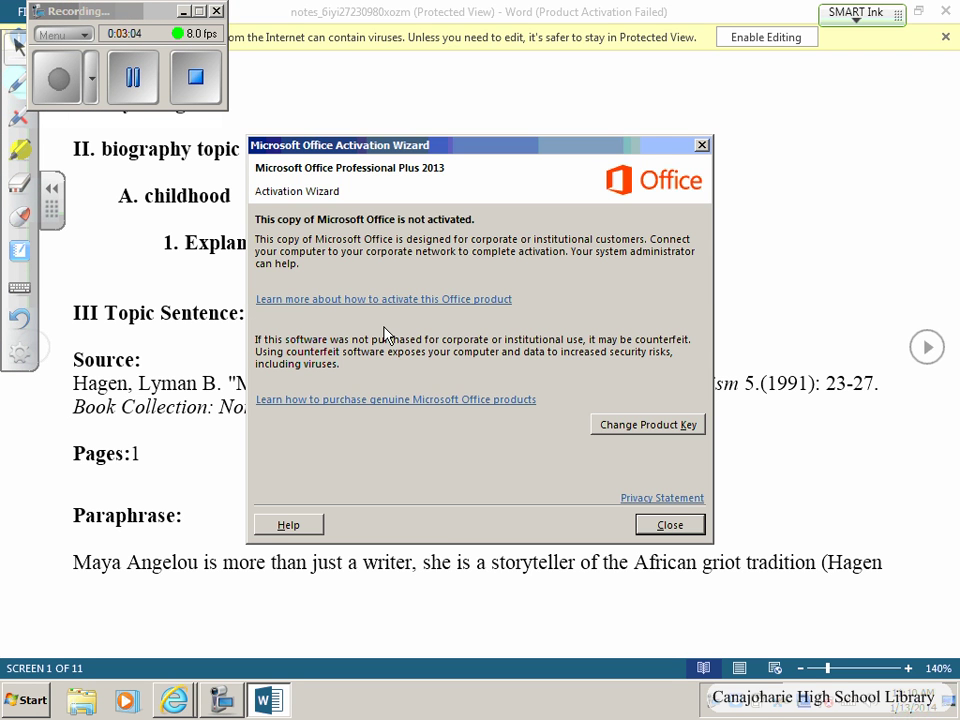
Dismiss the Microsoft Office Activation Wizard and enable editing of the exported document in Word
left_click(701, 147)
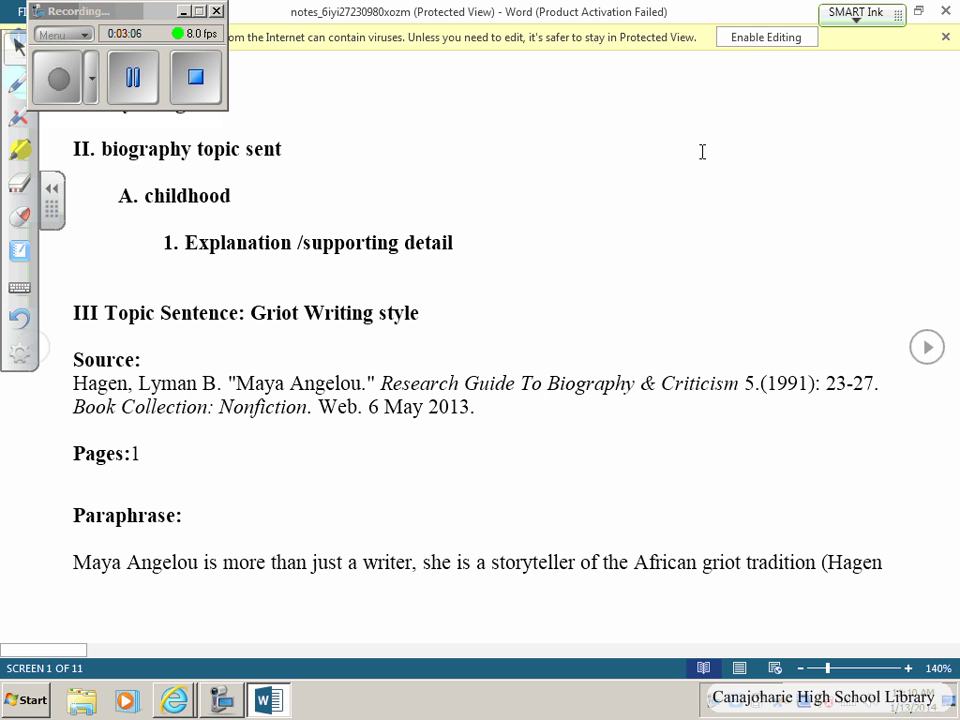
left_click_drag(740, 84, 741, 50)
left_click_drag(731, 66, 751, 62)
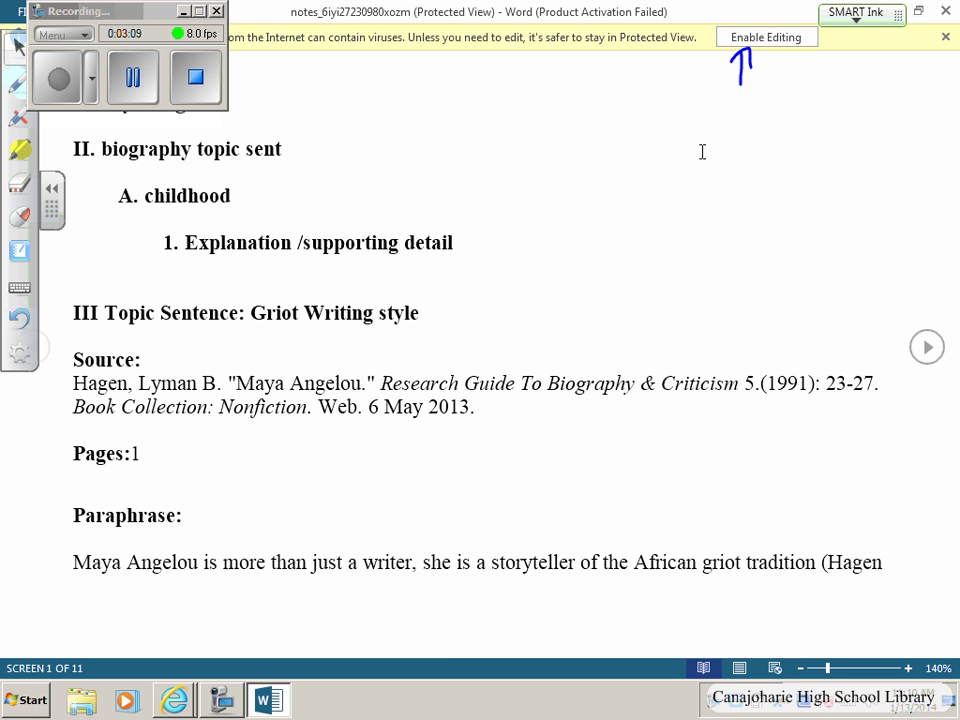
left_click(767, 37)
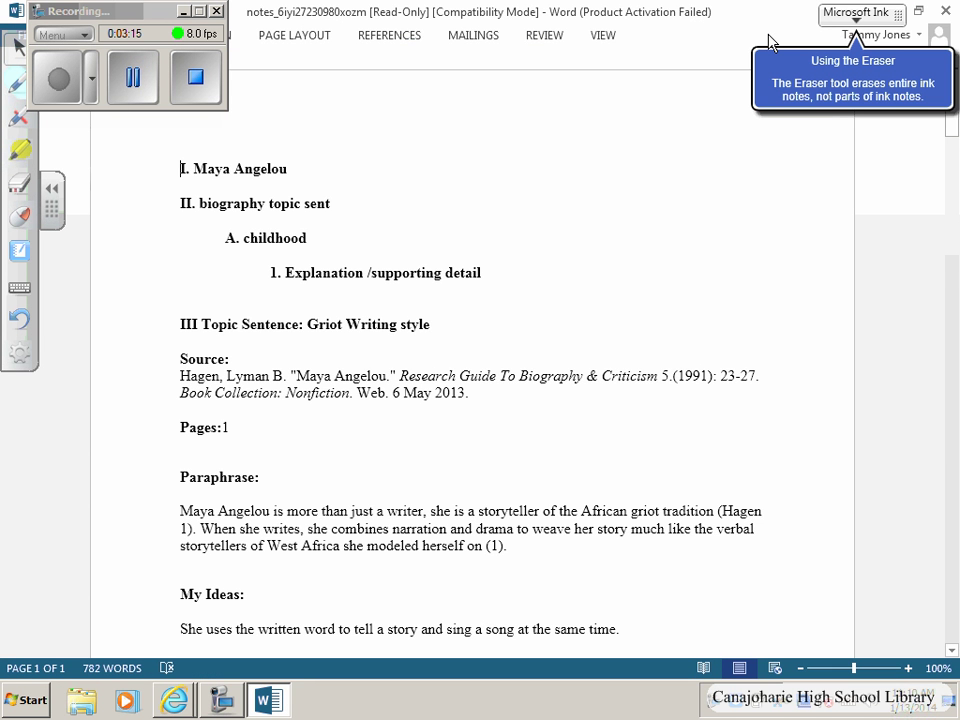
left_click(768, 200)
left_click_drag(954, 143, 955, 150)
mouse_move(952, 183)
left_mouse_down()
mouse_move(936, 356)
mouse_move(924, 291)
mouse_move(935, 171)
left_mouse_up()
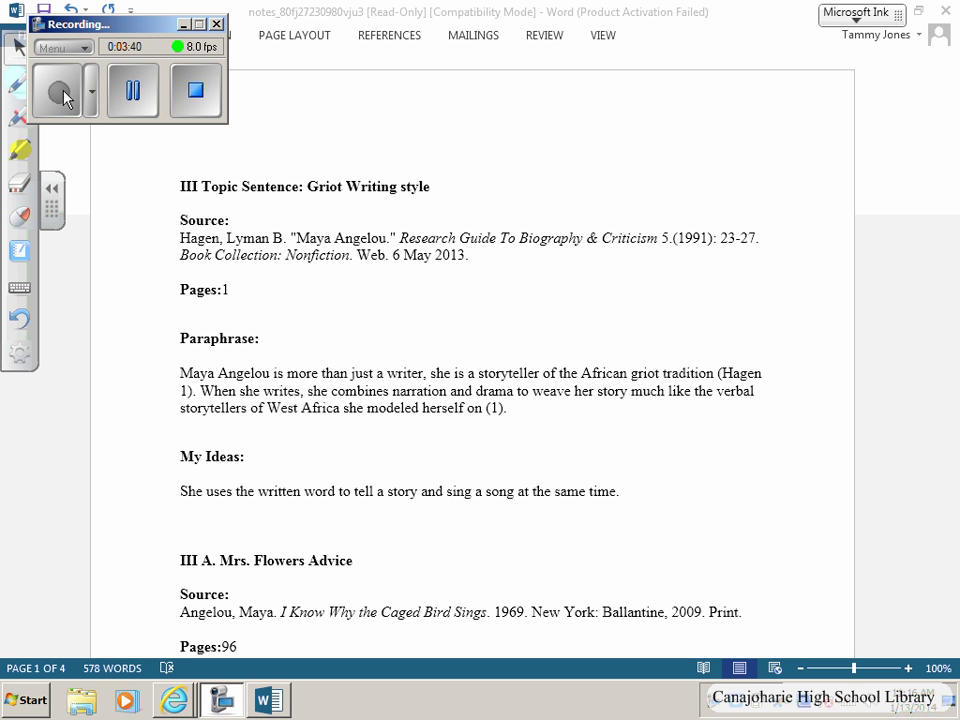
Examine the source citation and page entries under the III Topic Sentence: Griot Writing style notecard
left_click(335, 186)
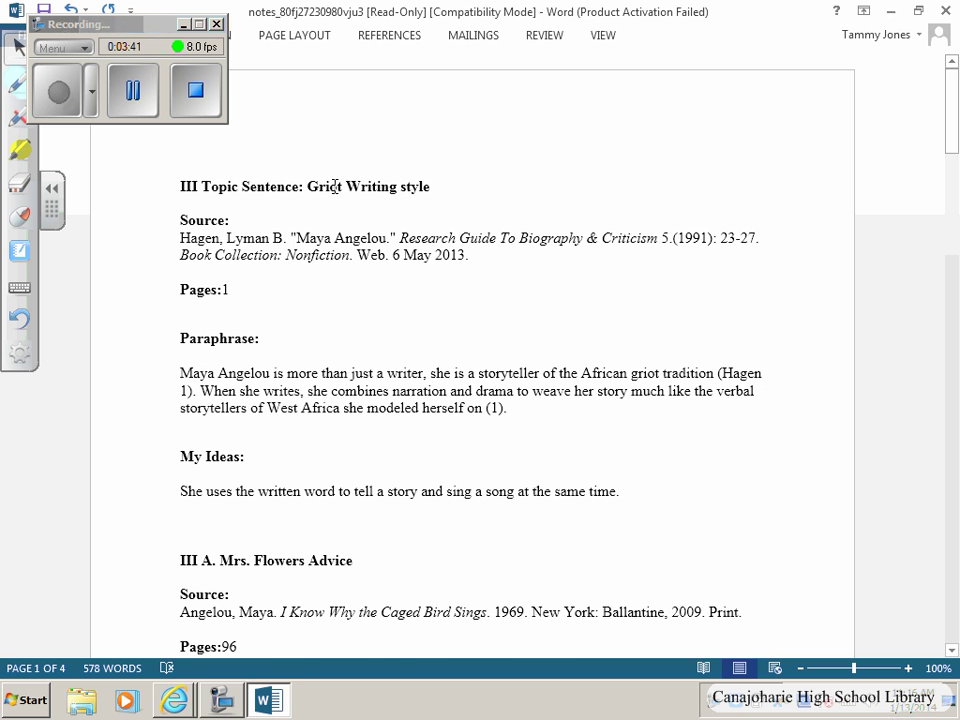
scroll(356, 210, "down", 2)
scroll(356, 210, "up", 2)
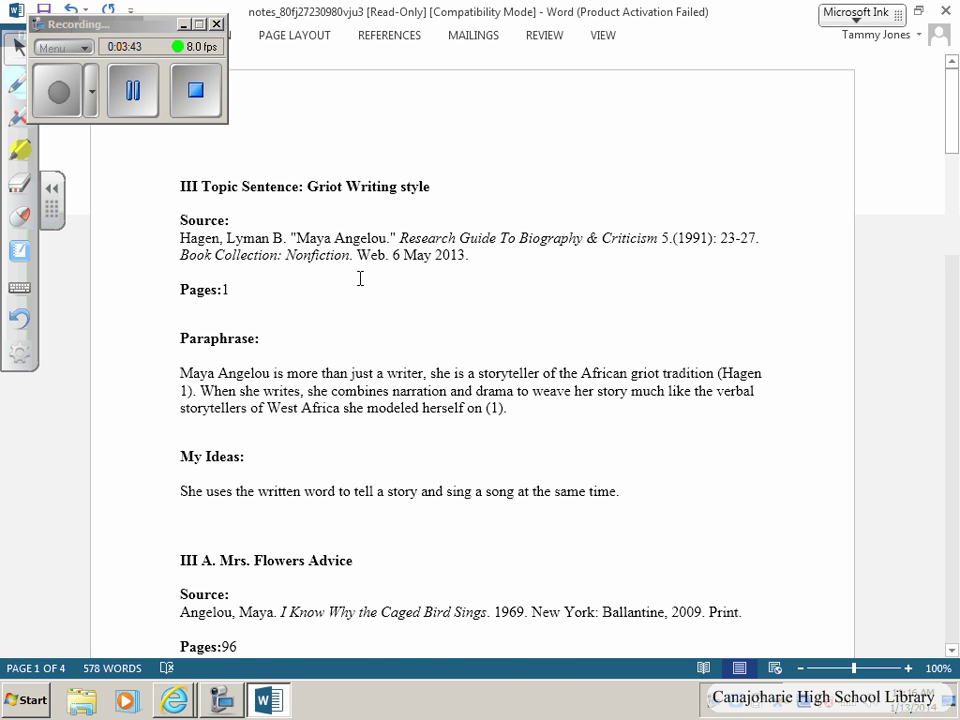
triple_click(176, 221)
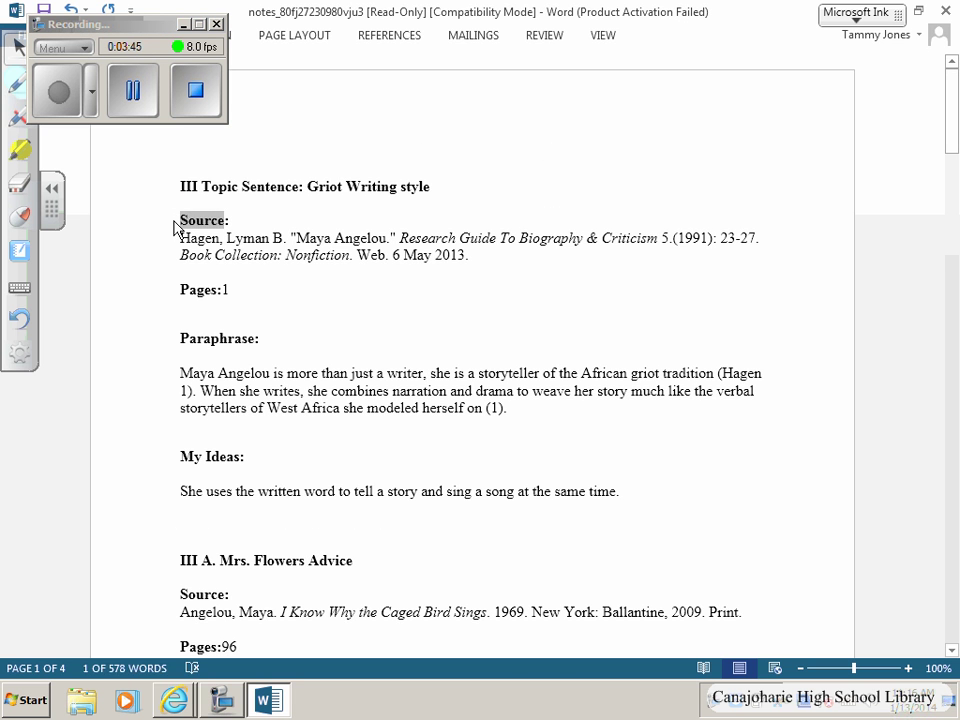
left_click(176, 221)
left_click(512, 280, "shift")
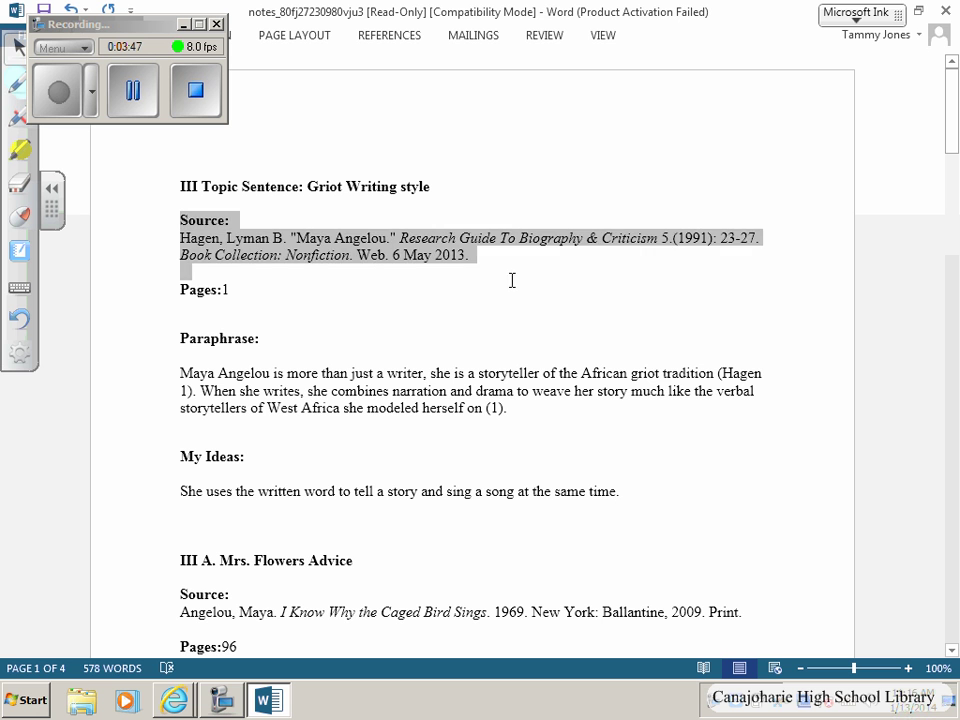
left_click(320, 290)
left_click_drag(175, 286, 274, 294)
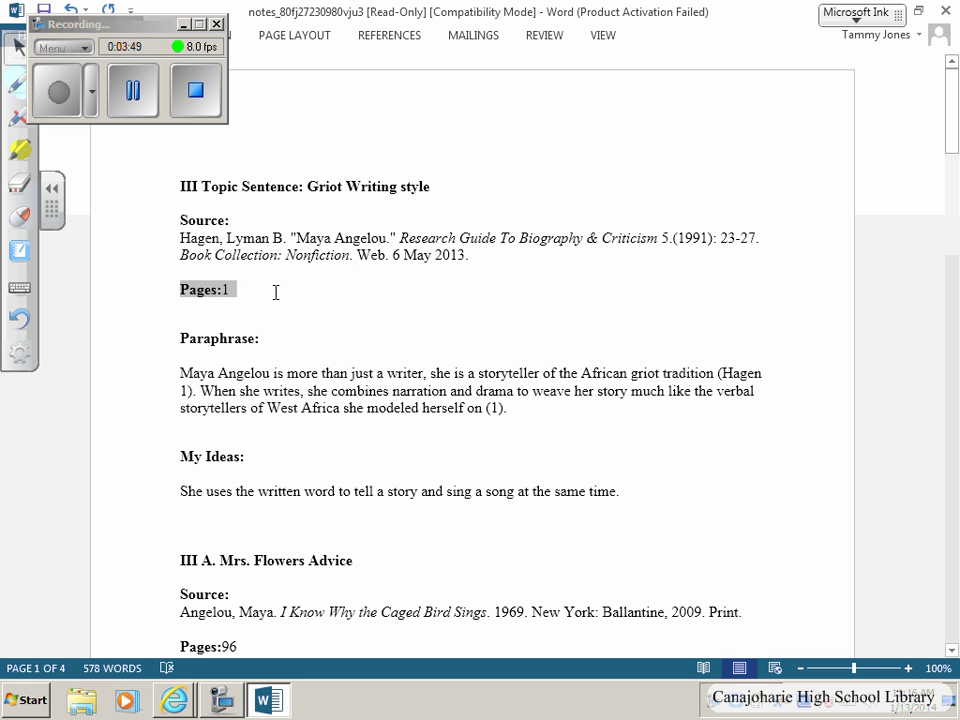
key("Right")
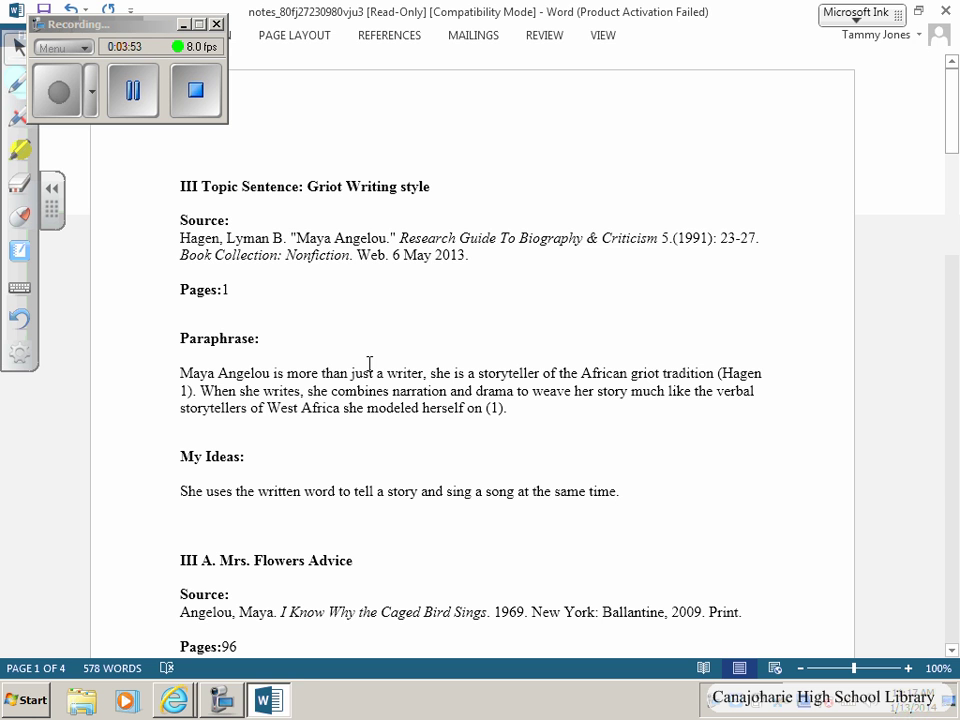
Circle the source author's surname in ink and draw arrows from the author and page number to the in-text citations in the first paraphrase
left_click(584, 718)
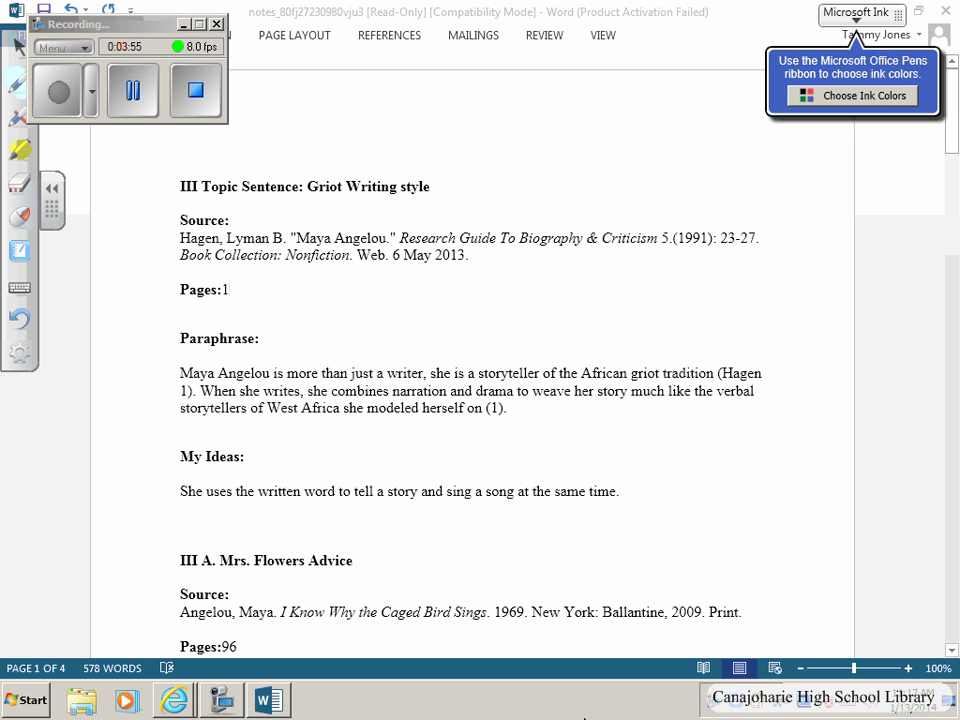
mouse_move(212, 240)
left_mouse_down()
mouse_move(221, 261)
mouse_move(221, 246)
mouse_move(746, 383)
left_mouse_up()
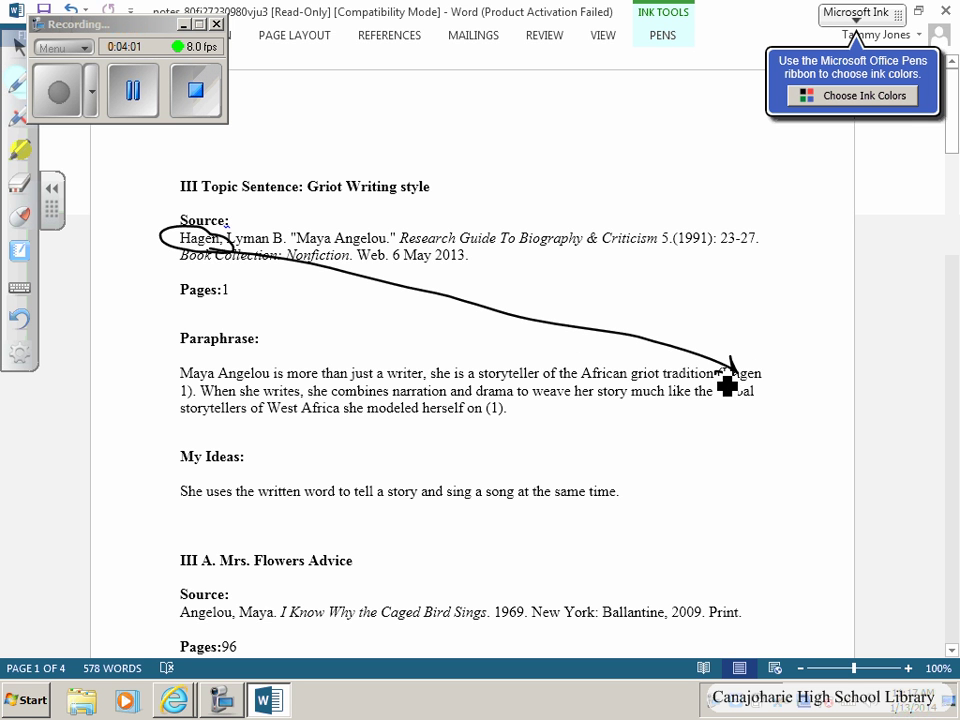
mouse_move(231, 290)
left_mouse_down()
mouse_move(242, 313)
mouse_move(199, 381)
mouse_move(199, 405)
mouse_move(216, 384)
left_mouse_up()
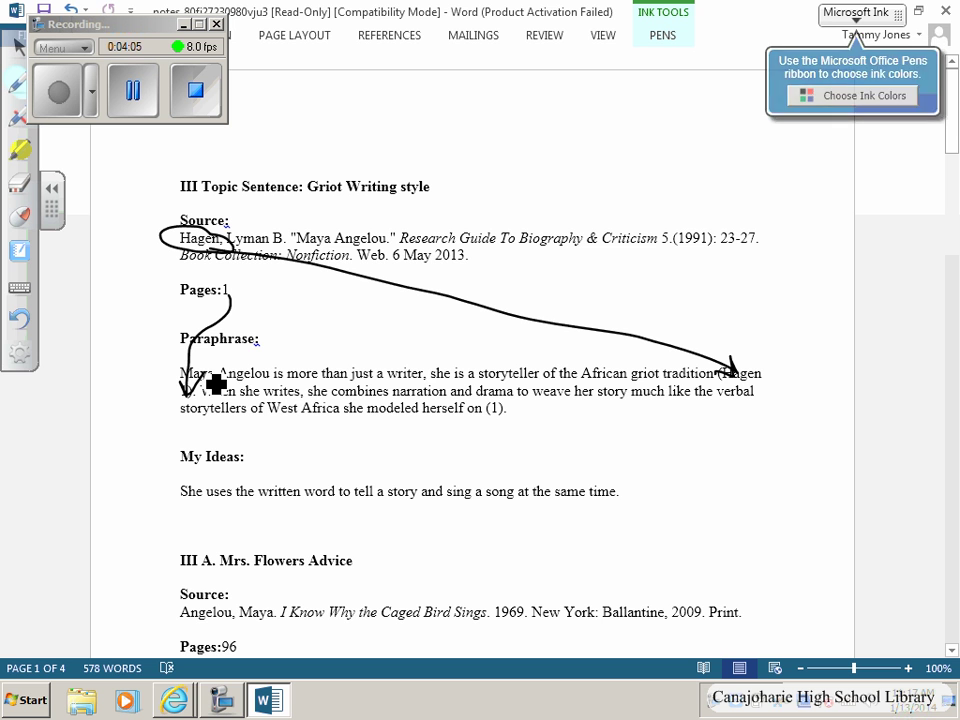
mouse_move(236, 304)
left_mouse_down()
mouse_move(343, 364)
mouse_move(486, 416)
mouse_move(480, 435)
left_mouse_up()
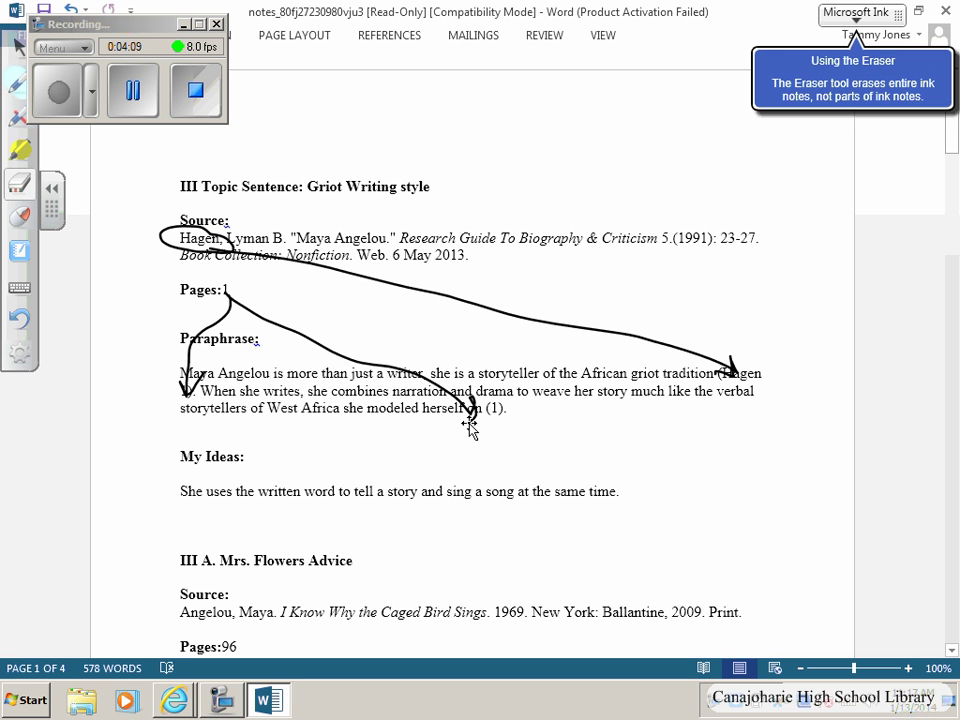
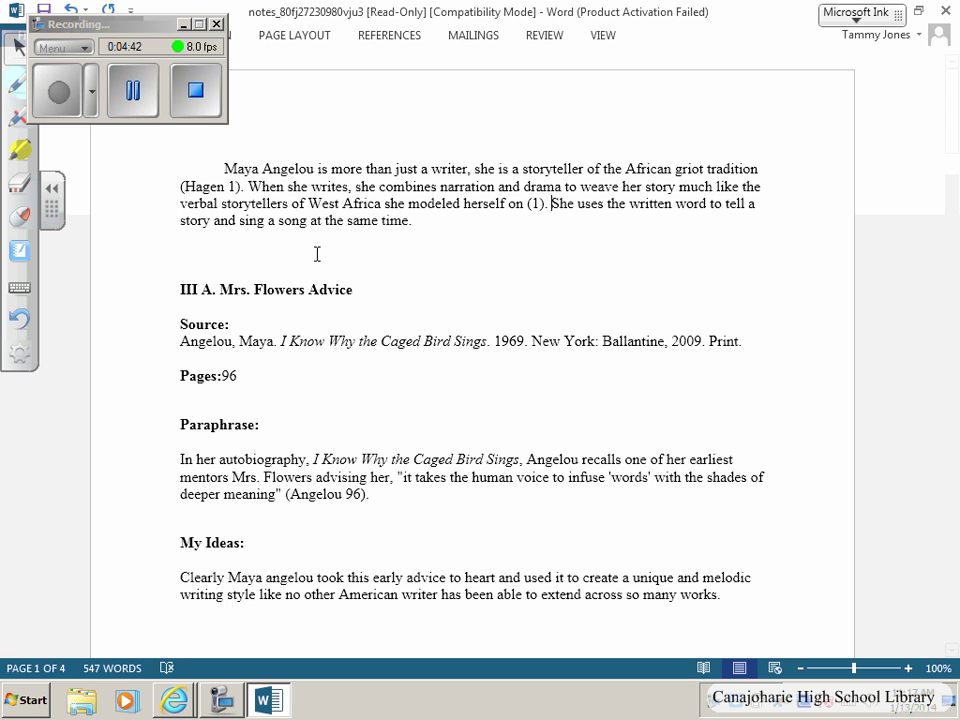
Compare the author and page number in the III A. Mrs. Flowers Advice source with the in-text citation in its paraphrase
left_click(438, 226)
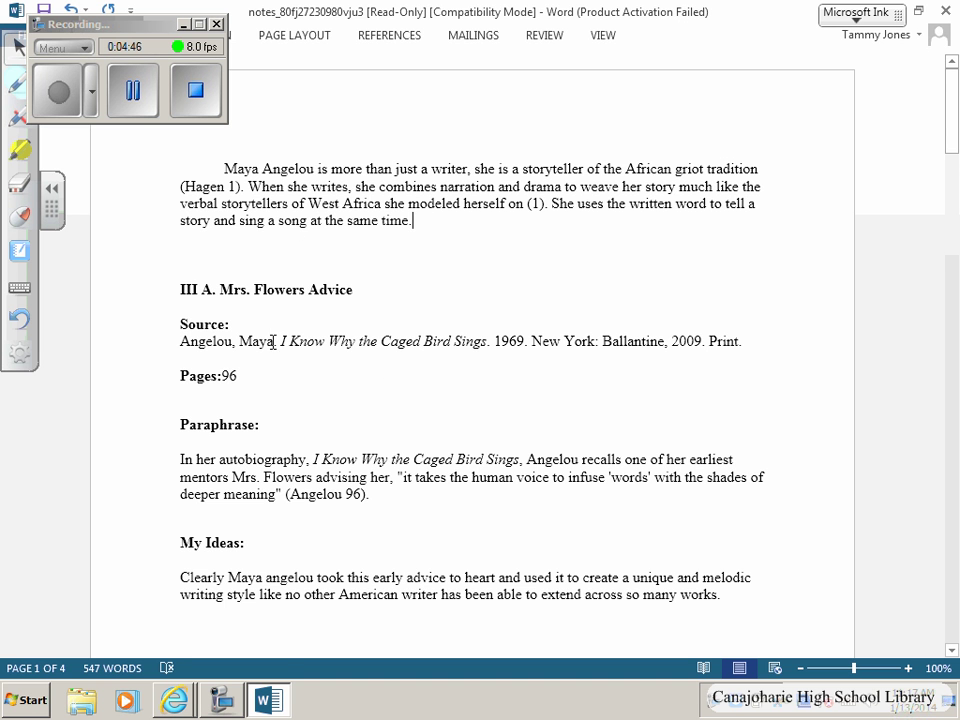
scroll(230, 310, "down", 2)
left_click_drag(178, 251, 242, 258)
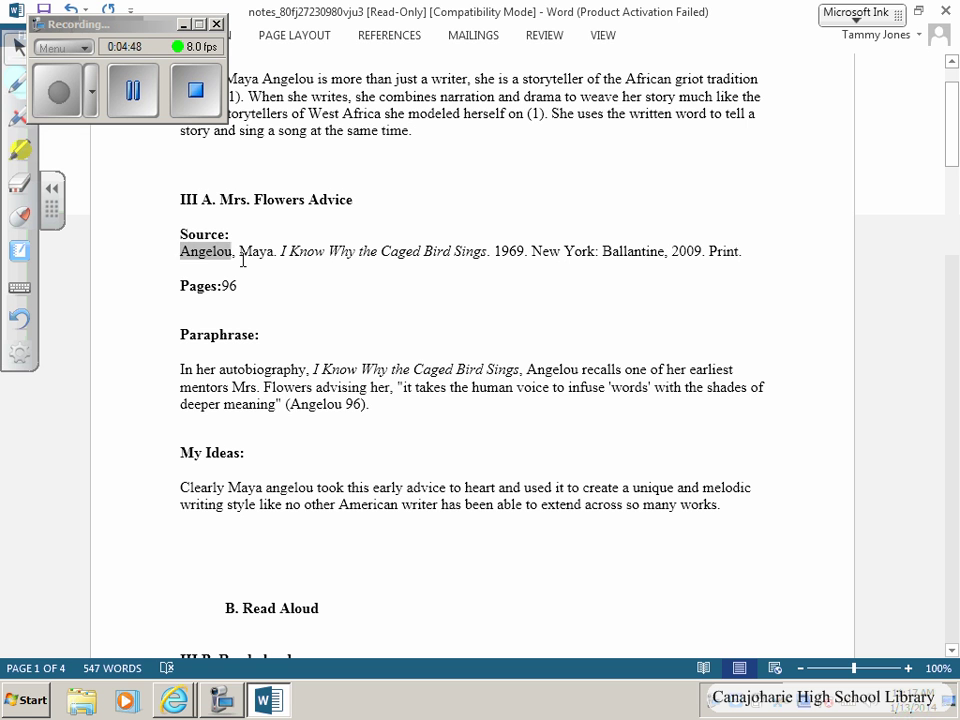
double_click(292, 402)
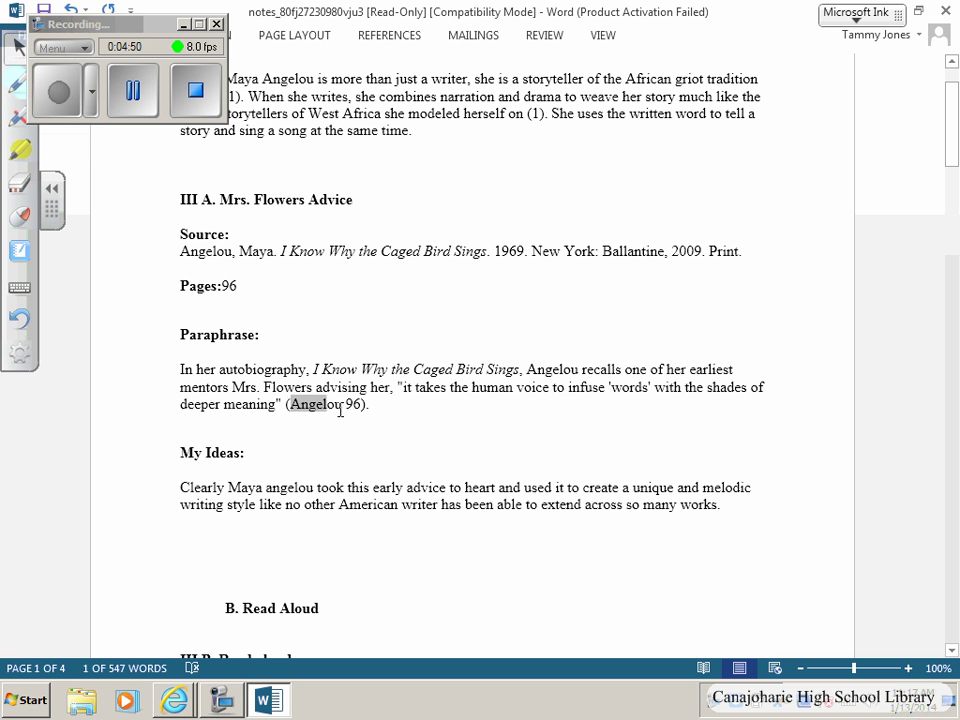
left_click_drag(224, 285, 258, 291)
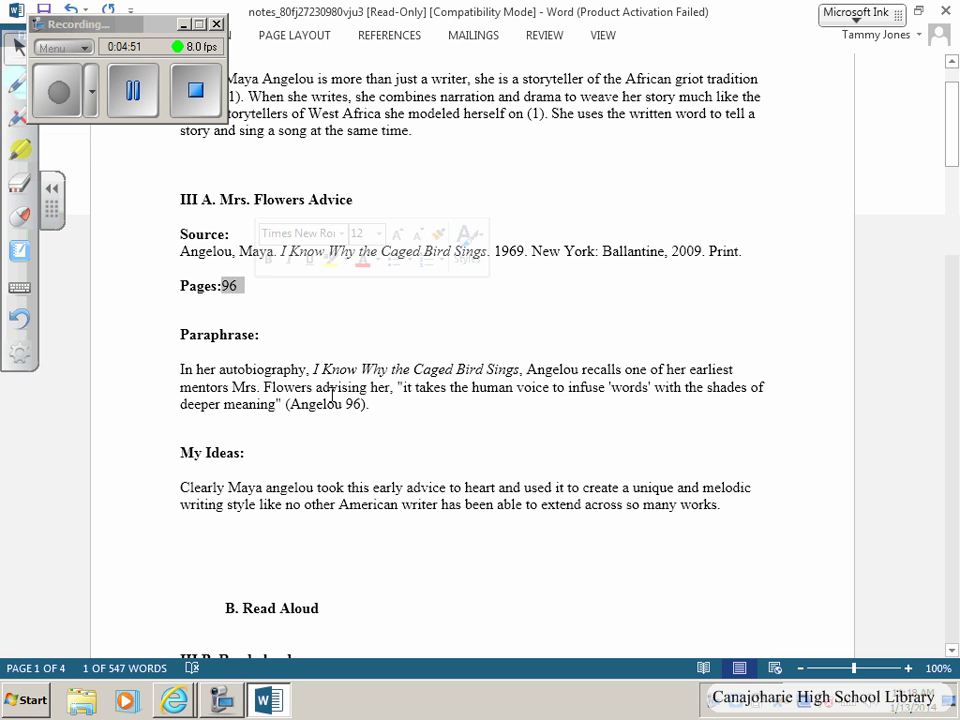
left_click_drag(346, 400, 377, 407)
left_click(394, 420)
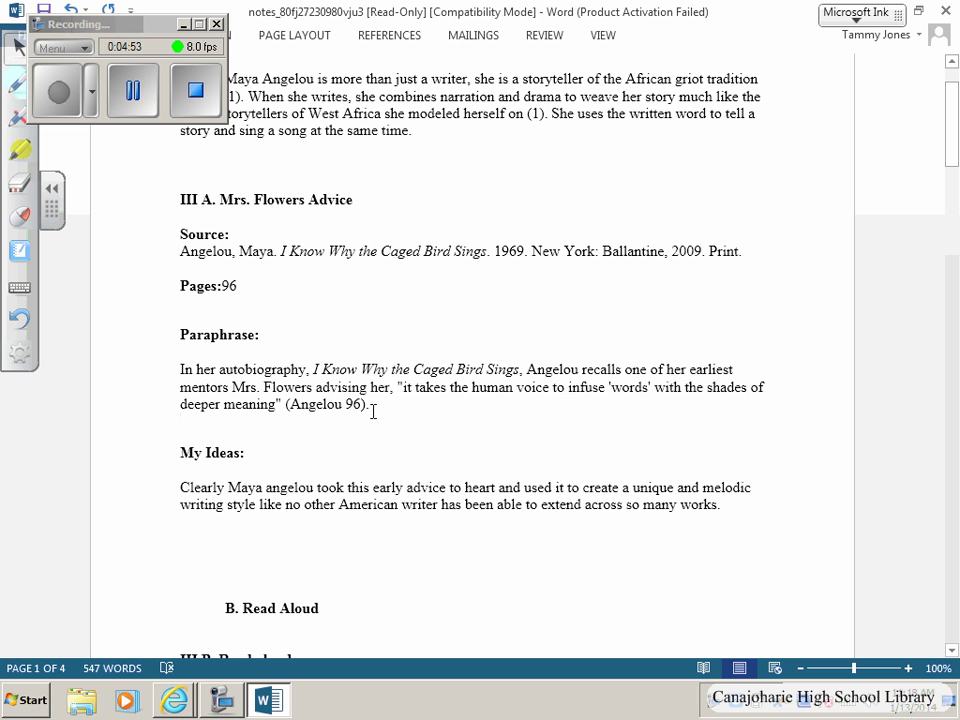
left_click(387, 310)
Delete the III A. Mrs. Flowers Advice heading, source, page and Paraphrase label, and join the paraphrase to the end of the preceding paragraph
left_click_drag(180, 189, 325, 337)
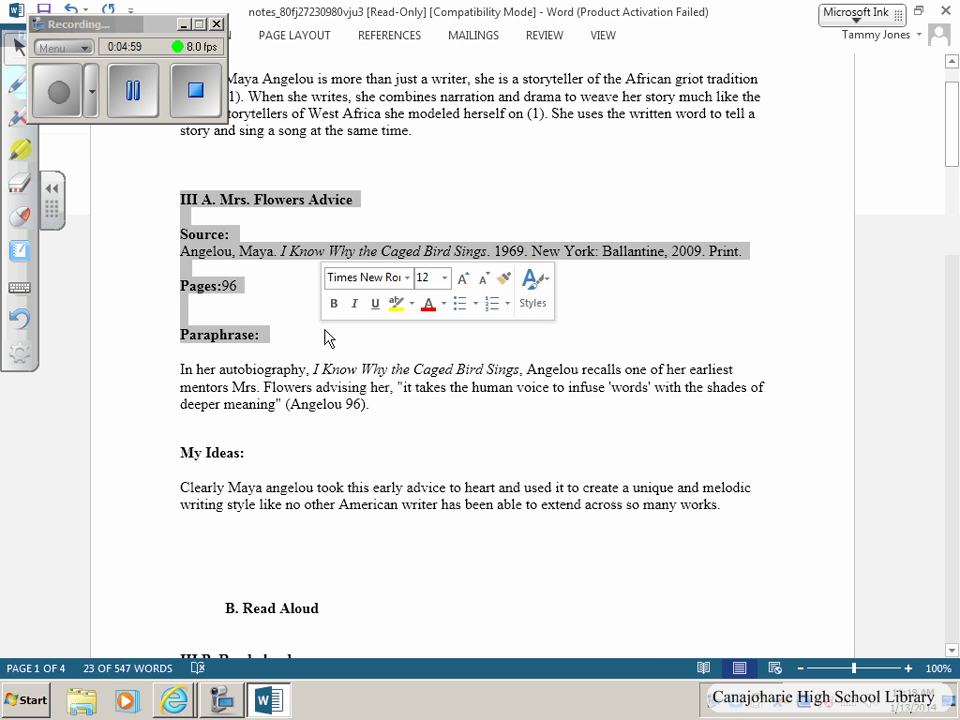
key("Delete")
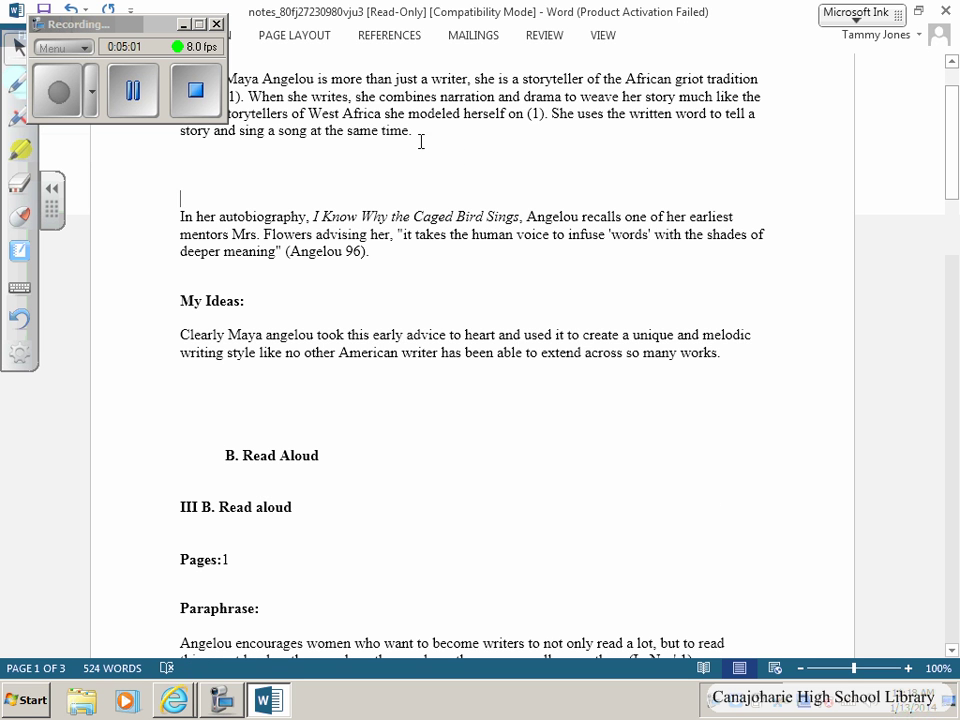
left_click(429, 138)
key("Delete")
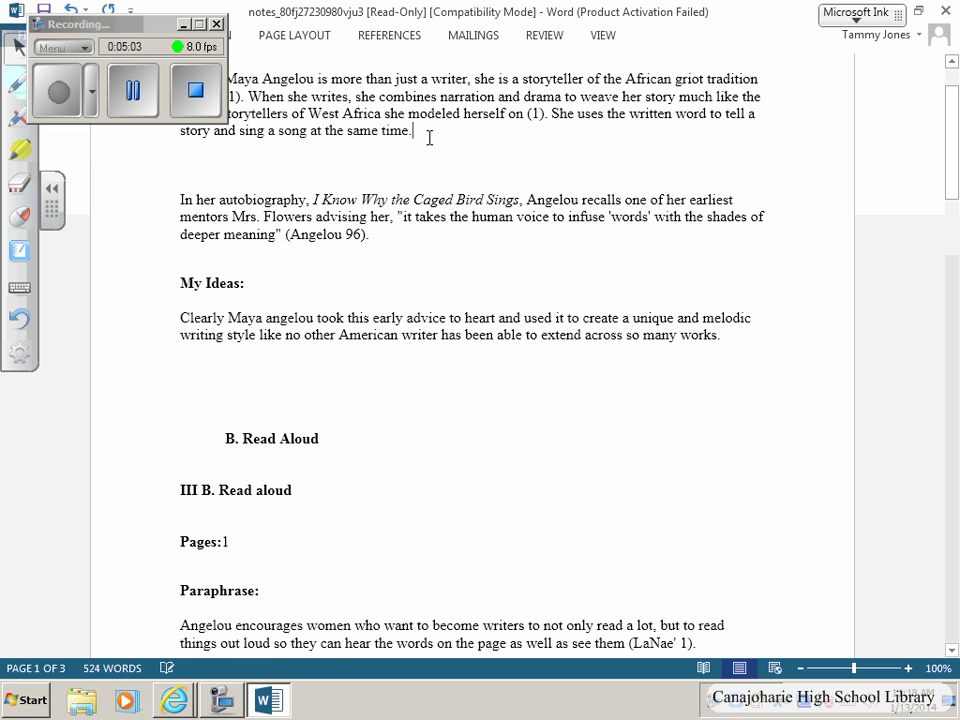
key("Delete")
key("Delete")
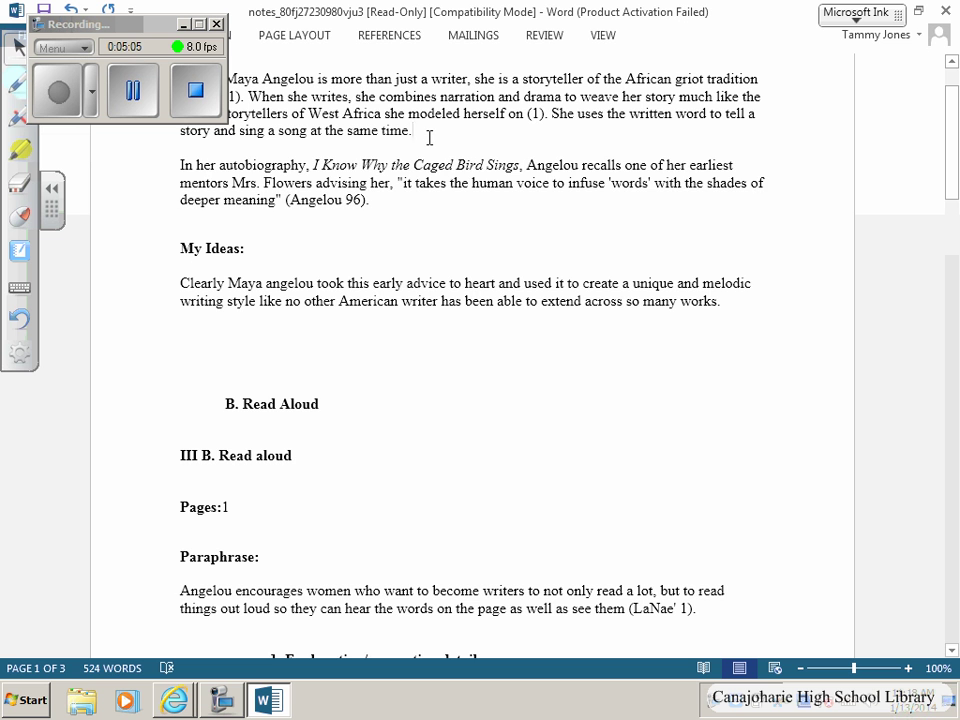
key("Delete")
key("Delete")
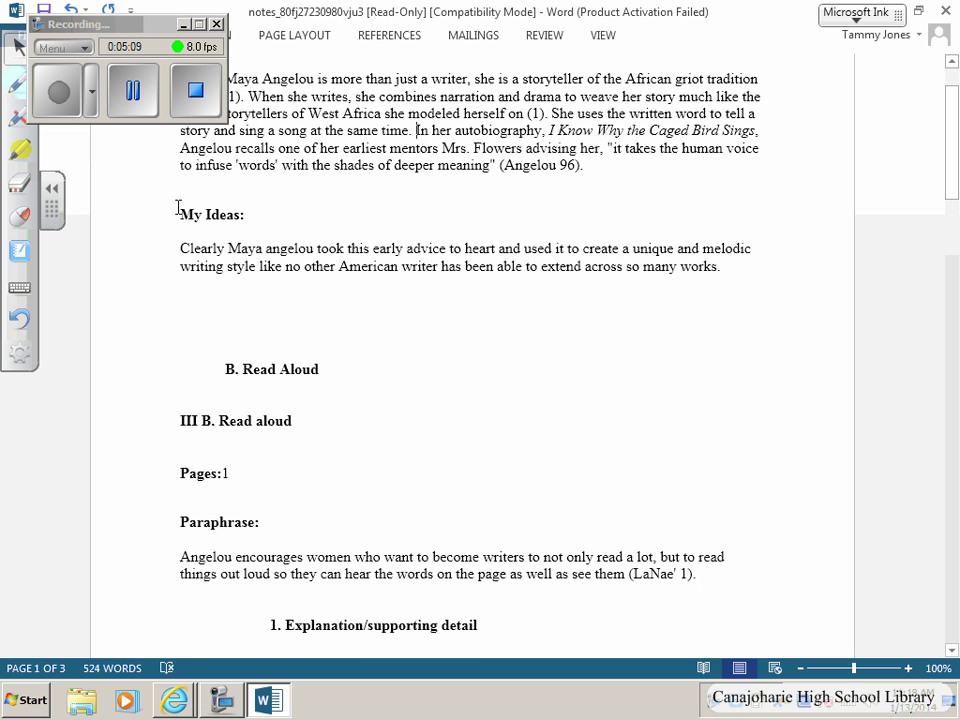
Remove the My Ideas label and append the sentence starting "Clearly Maya angelou took" to the paragraph above
left_click_drag(178, 208, 332, 227)
key("Delete")
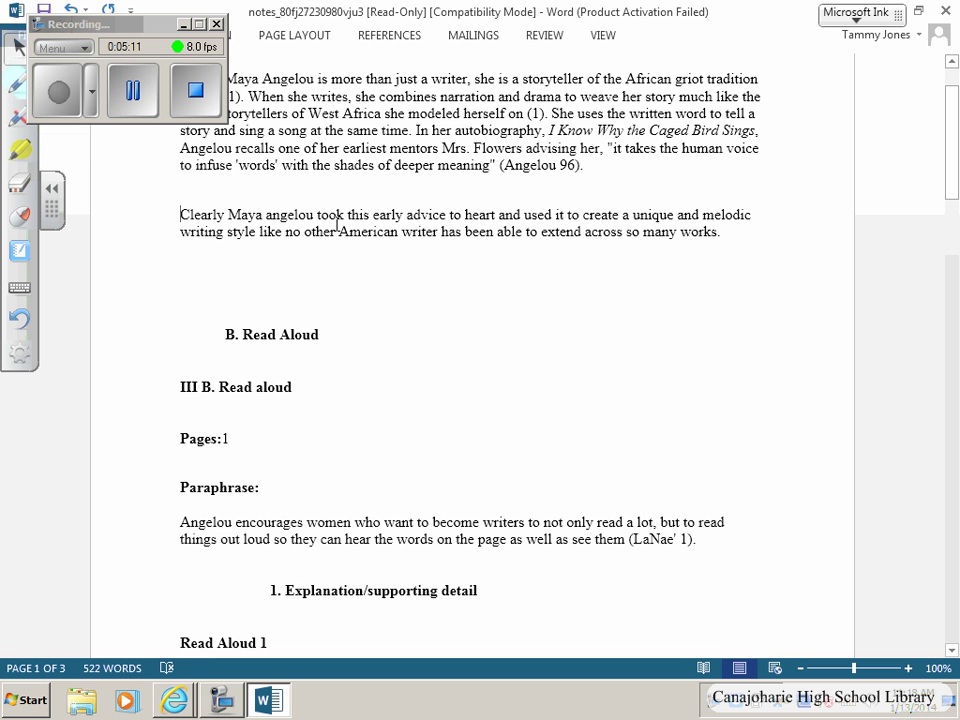
key("Delete")
key("Delete")
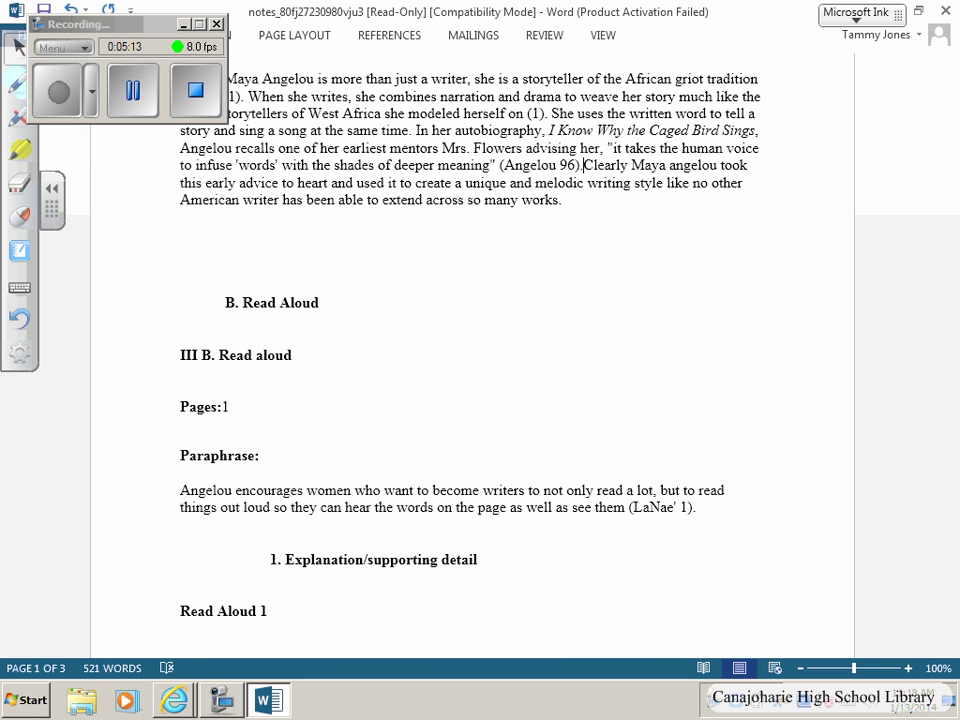
Delete the B. Read Aloud and III B. Read aloud headings together with the Pages entry and Paraphrase label beneath them
left_click_drag(214, 289, 332, 465)
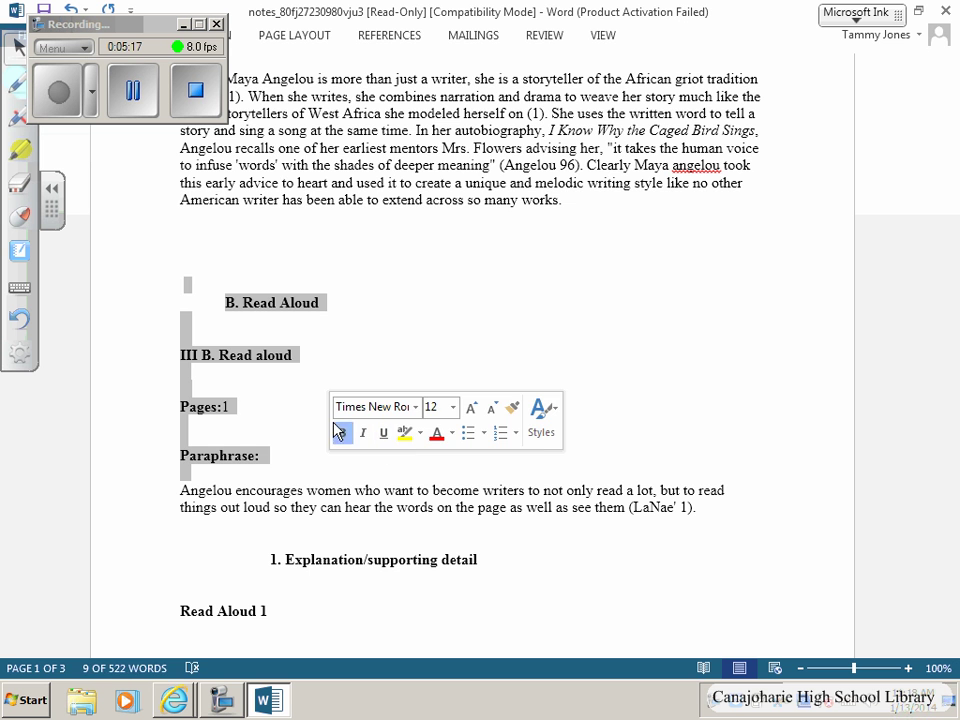
left_click(340, 432)
scroll(350, 370, "down", 1)
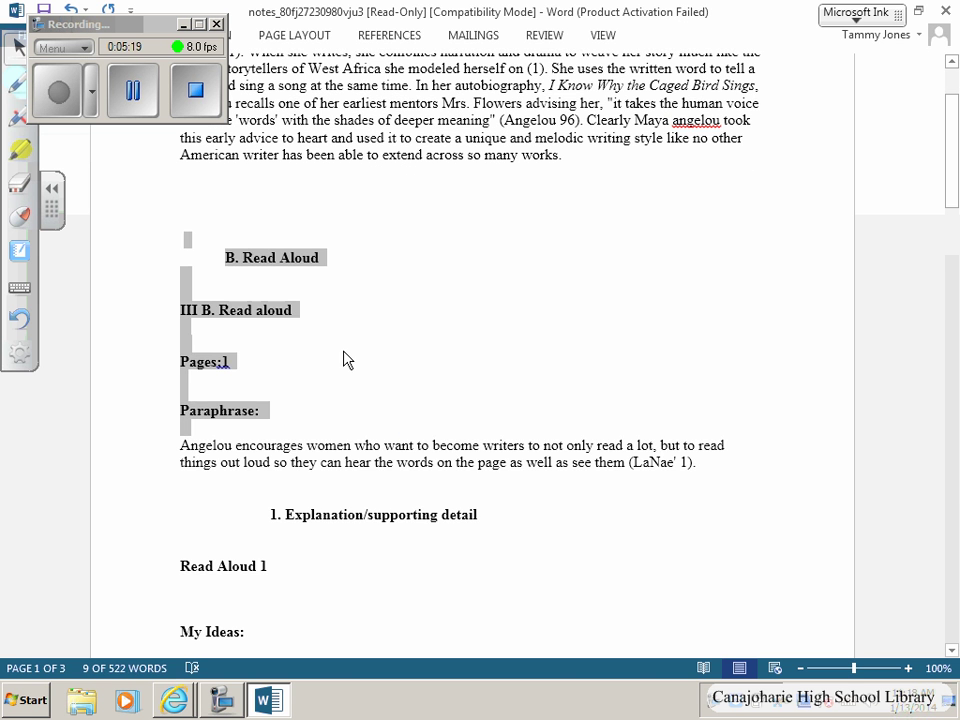
key("Delete")
Join the "Angelou encourages women" text to the end of the preceding paragraph, restoring the start of the word "Angelou"
left_click(577, 163)
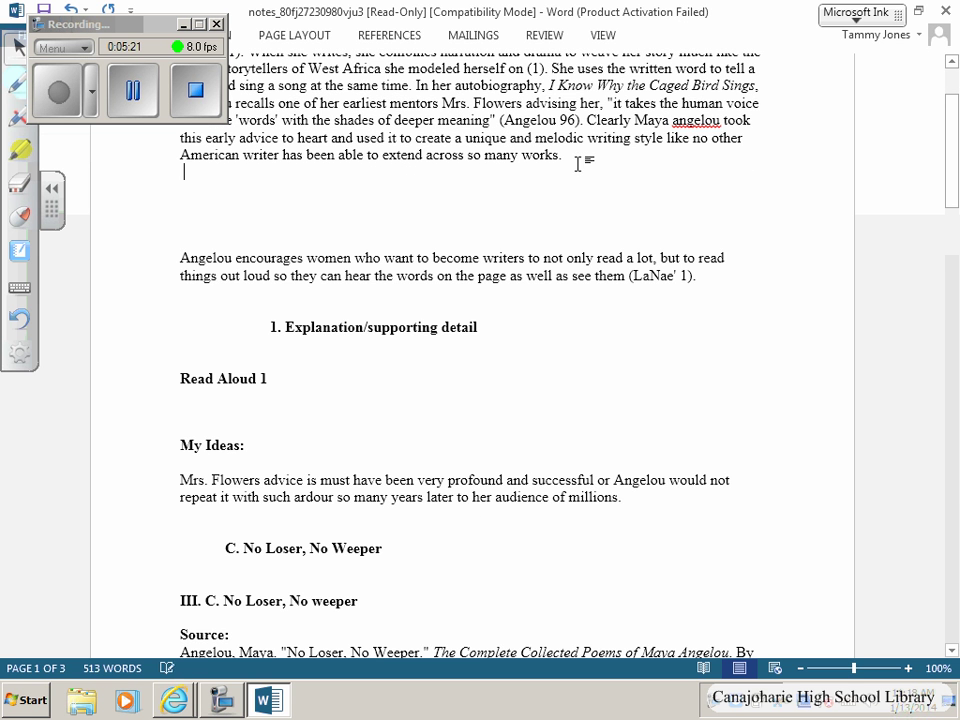
key("Delete")
key("Delete")
key("Delete")
key("Delete")
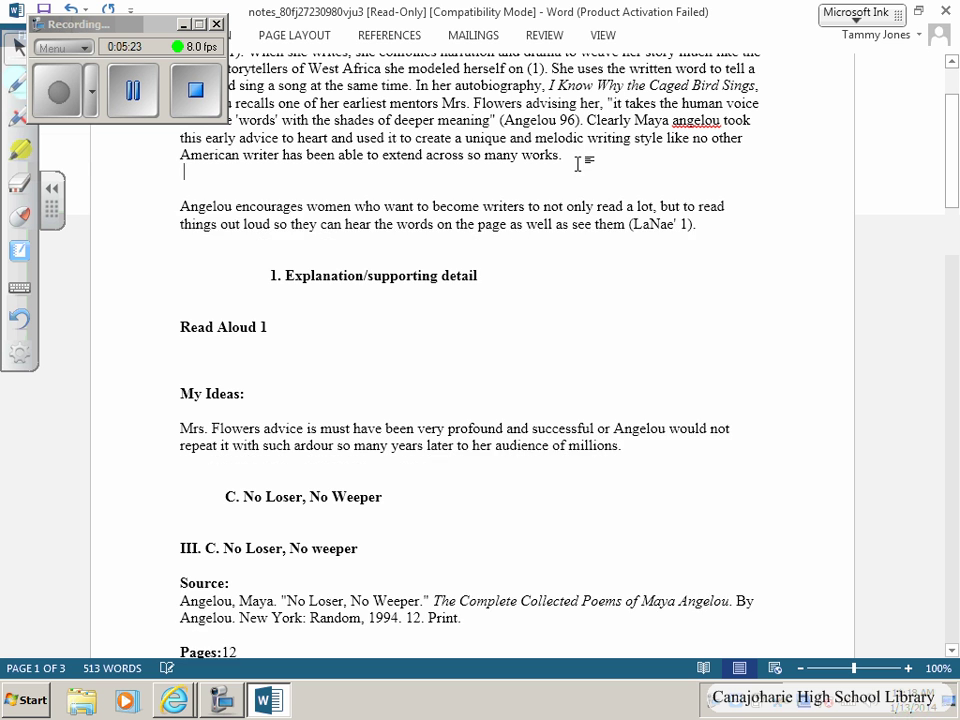
key("Delete")
key("Delete")
key("Delete")
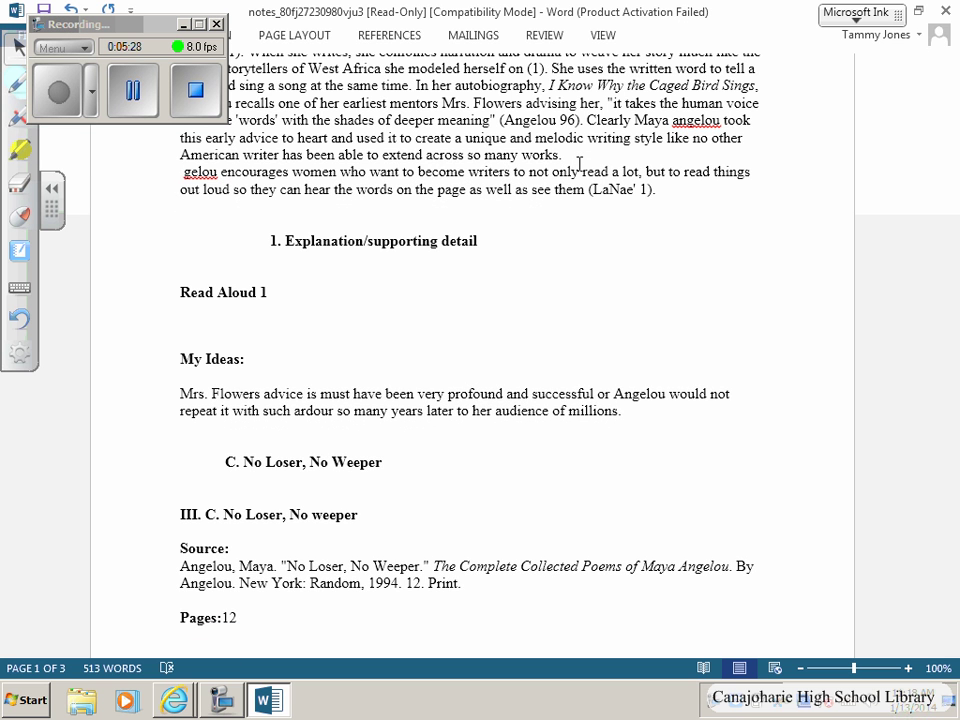
key("BackSpace")
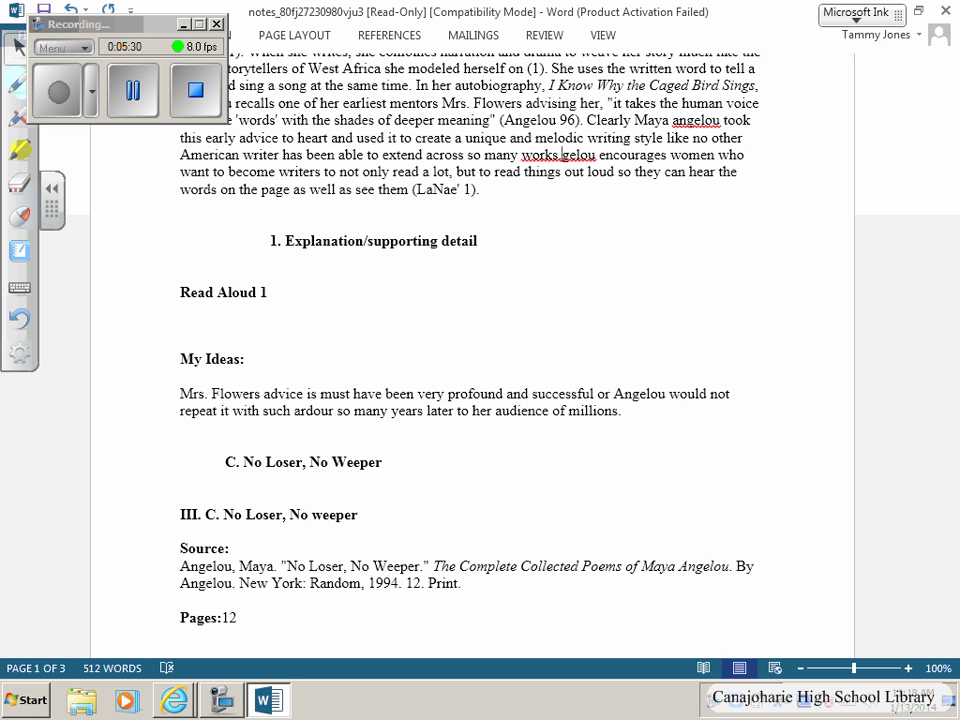
type("A")
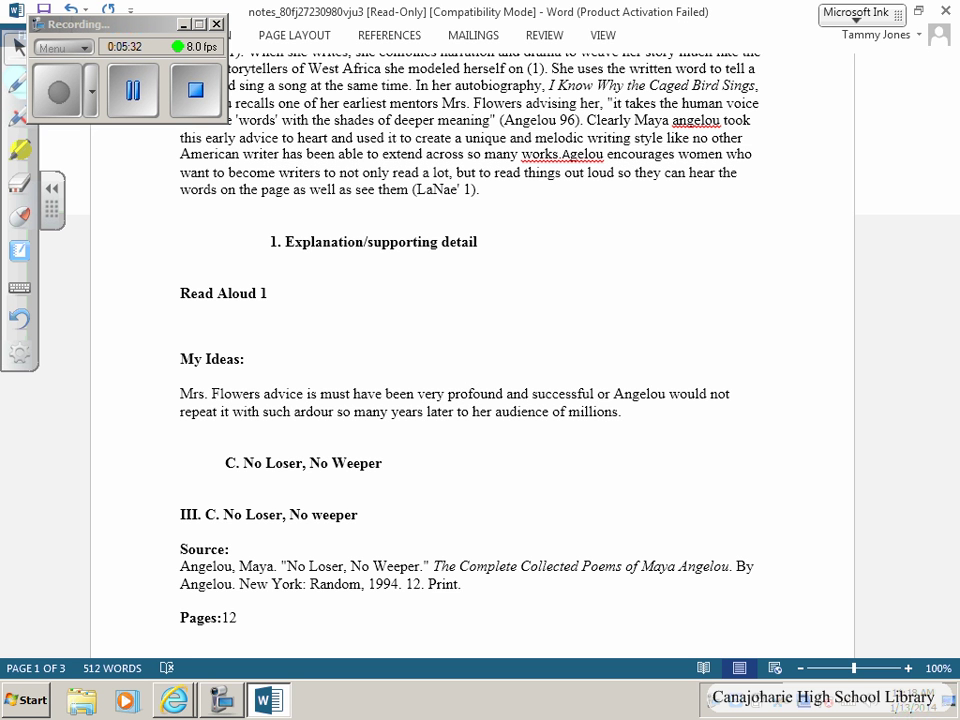
type("n")
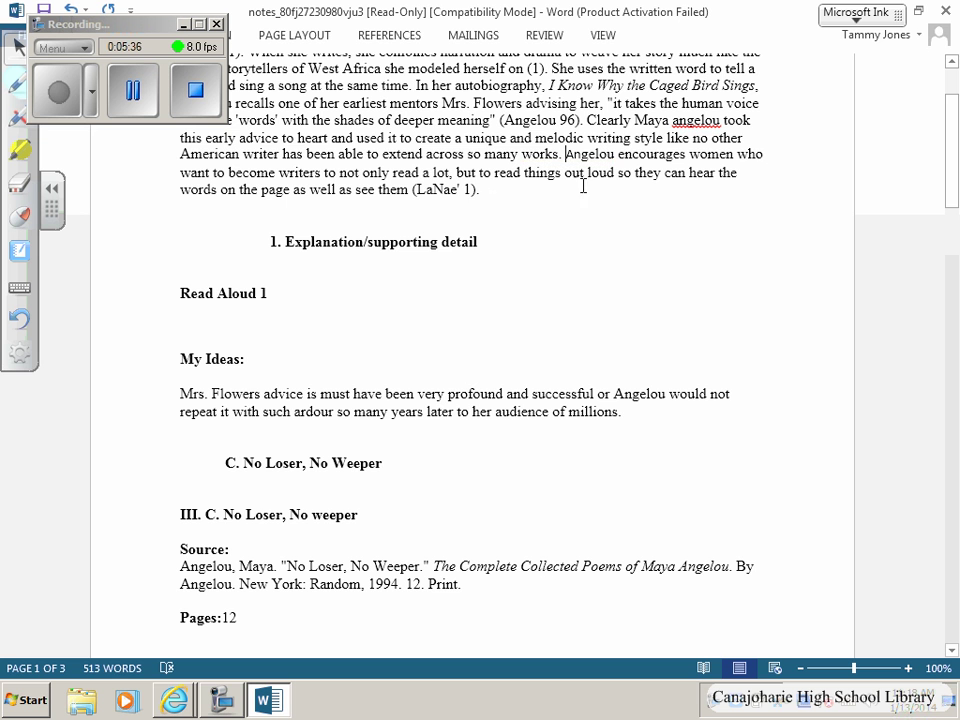
Delete the Explanation/supporting detail, Read Aloud 1 and My Ideas labels, and join the "Mrs. Flowers advice" sentence to the paragraph above
left_click(496, 200)
key("Delete")
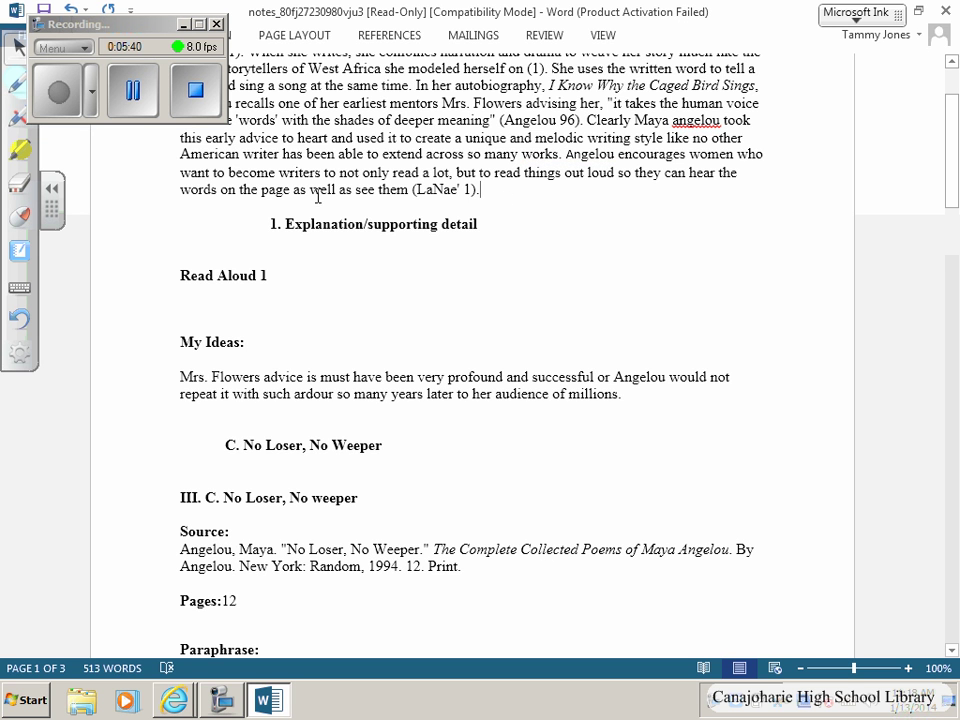
left_click_drag(257, 218, 461, 336)
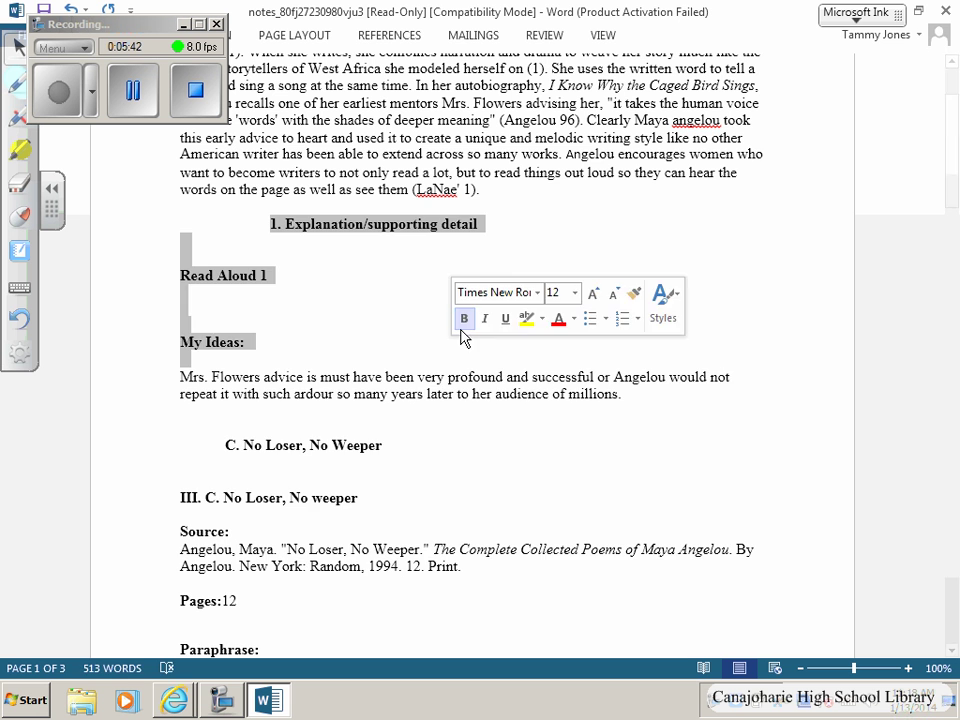
key("Delete")
left_click(497, 190)
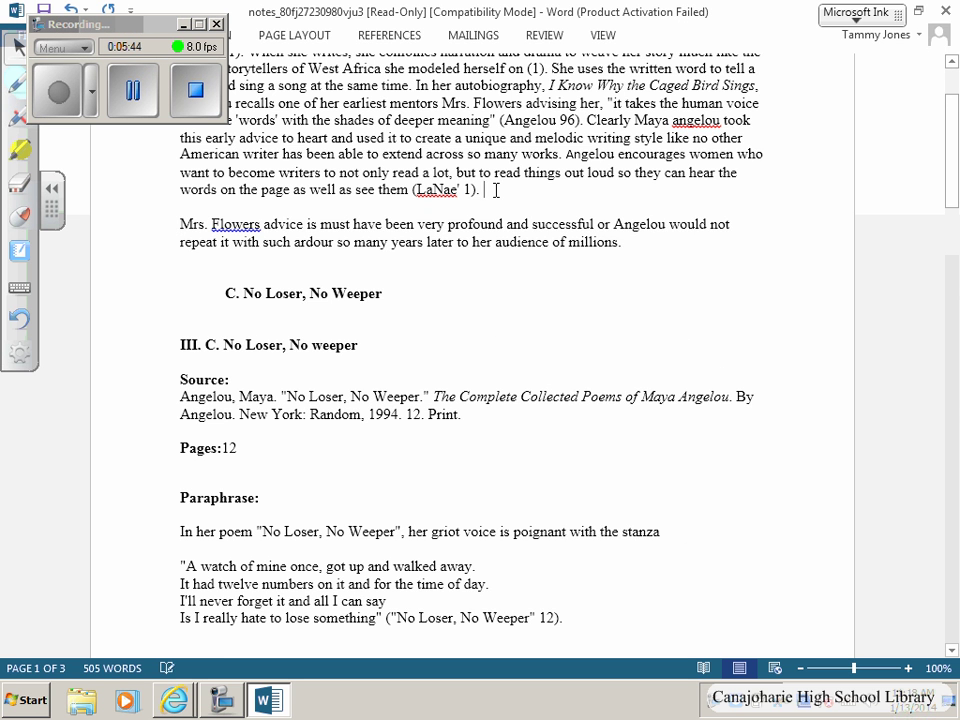
key("Delete")
key("Delete")
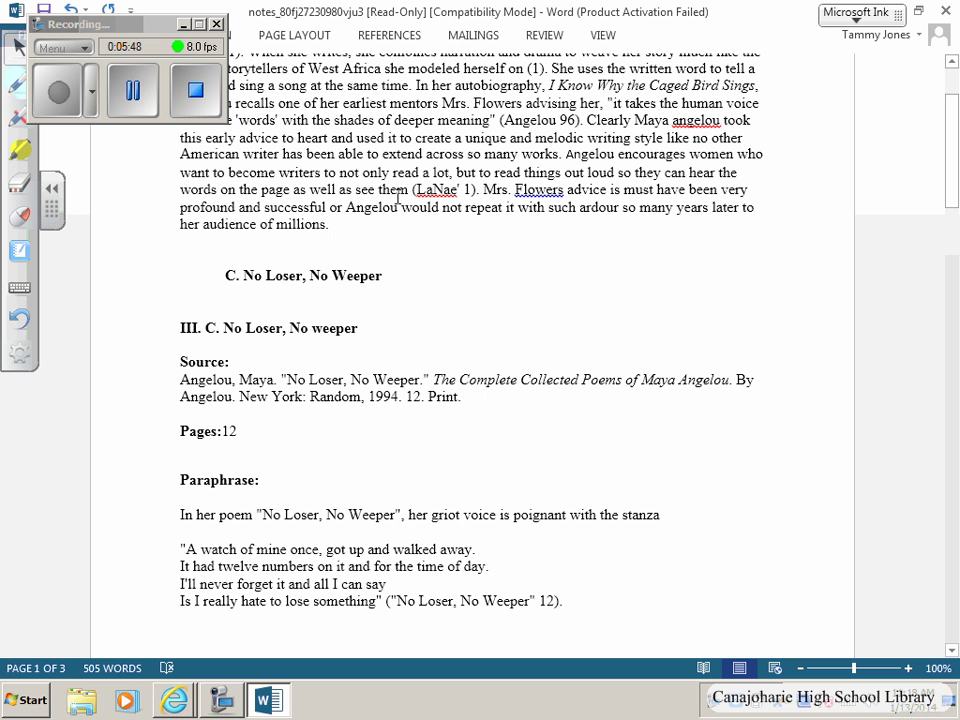
Delete the C. No Loser, No Weeper headings, source, page and Paraphrase label, and join the "In her poem" sentence to the preceding paragraph
left_click_drag(219, 264, 491, 477)
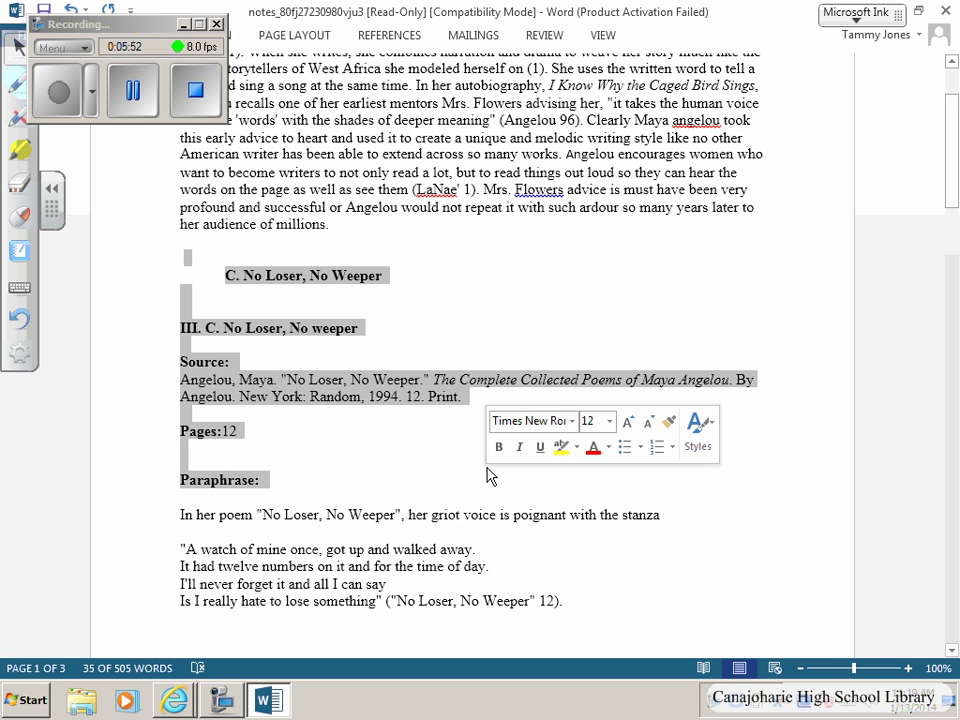
key("Delete")
left_click(343, 224)
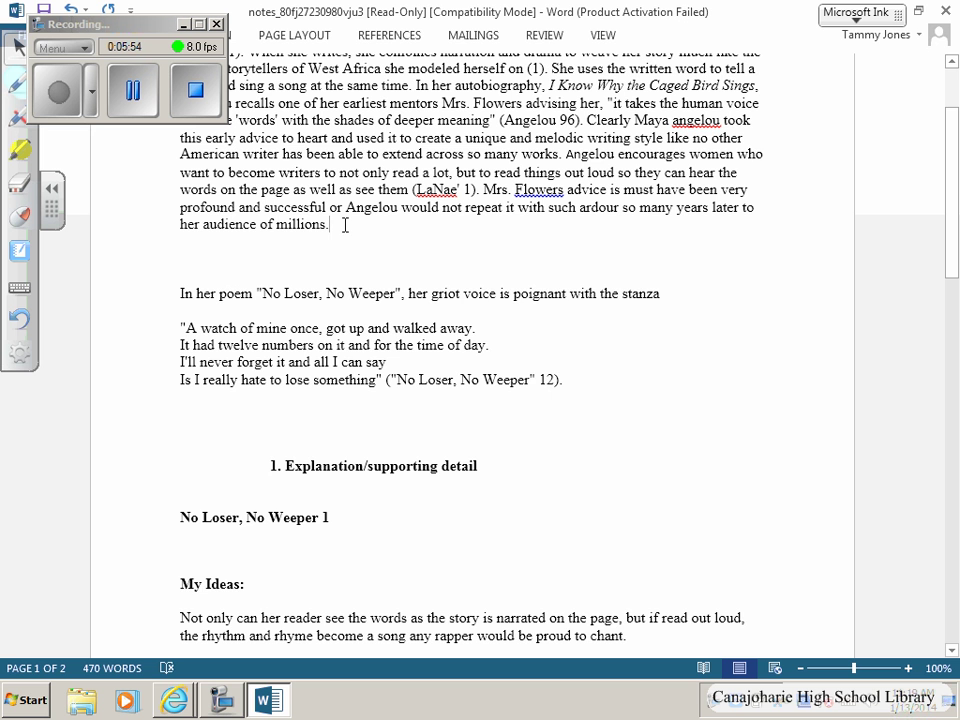
key("Delete")
key("Delete")
key("Delete")
key("Delete")
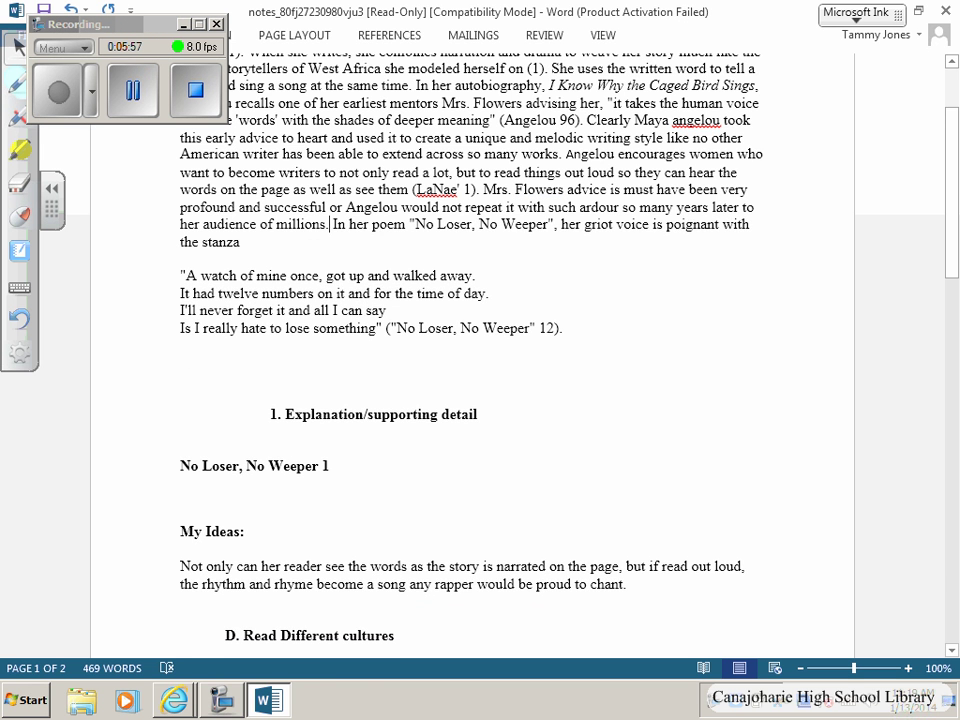
Delete the Explanation/supporting detail, No Loser, No Weeper 1 and My Ideas labels below the poem stanza
scroll(351, 317, "down", 3)
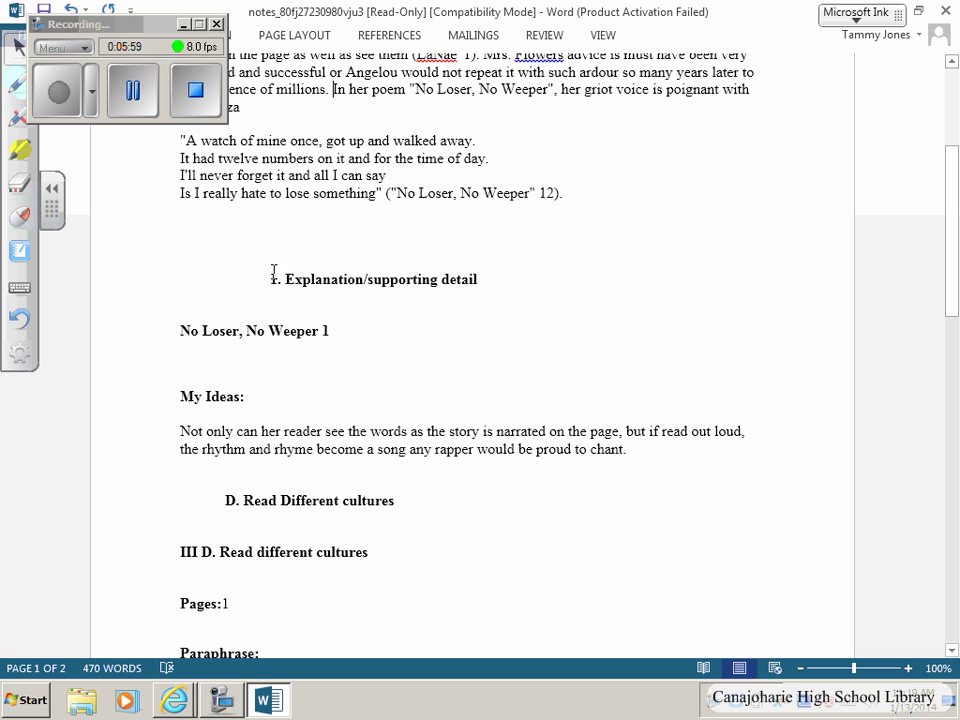
left_click_drag(272, 279, 461, 399)
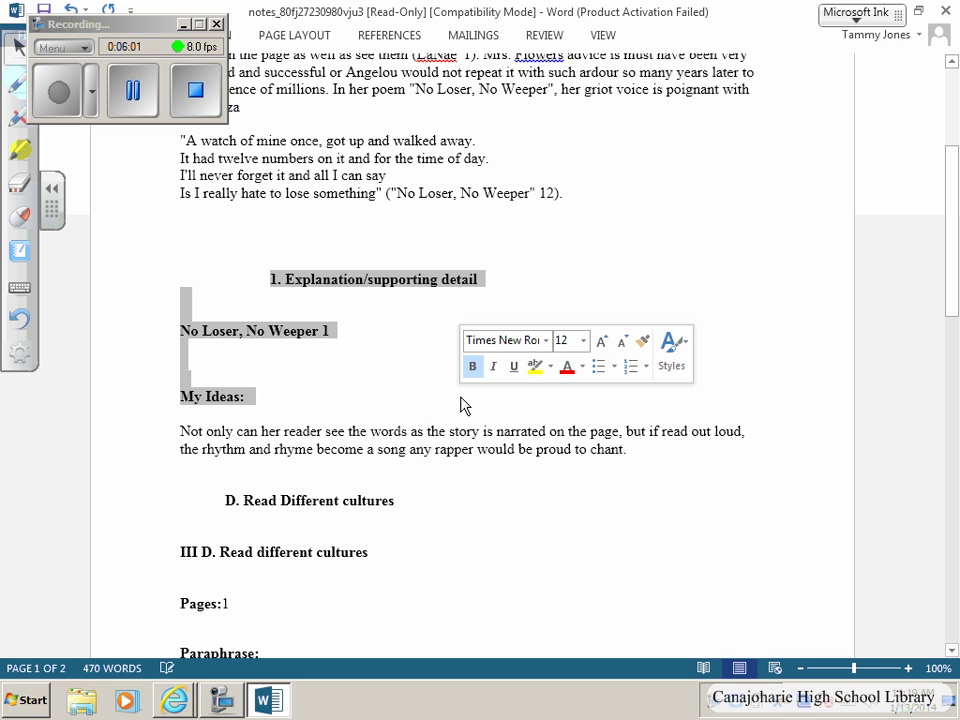
key("Delete")
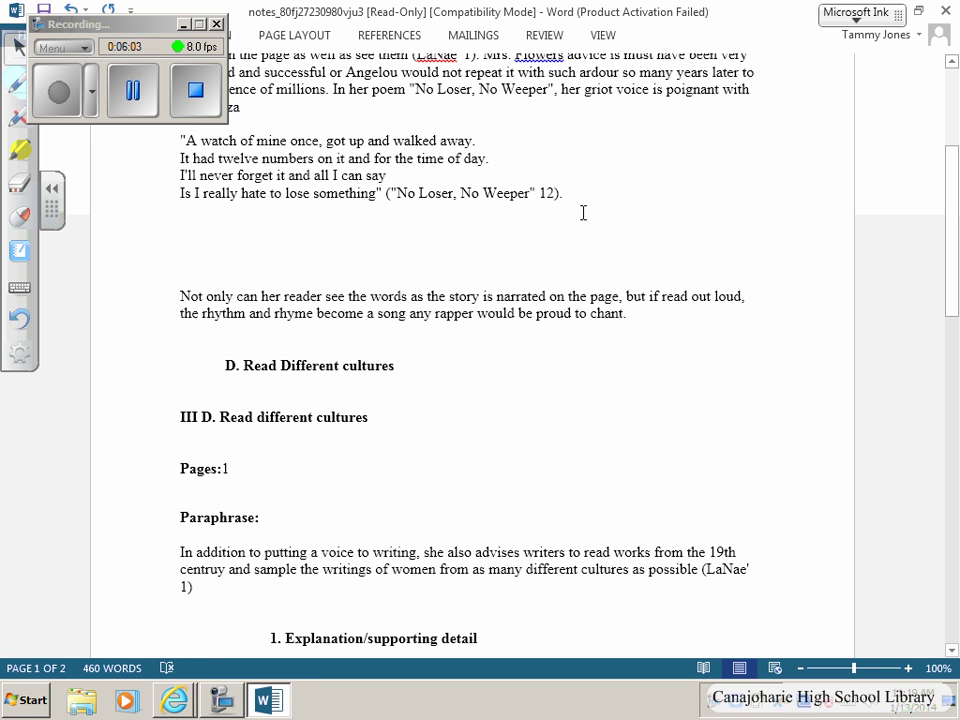
Close the gap below the poem stanza and delete the D. Read Different cultures headings, page number and Paraphrase label
key("BackSpace")
key("BackSpace")
key("BackSpace")
key("BackSpace")
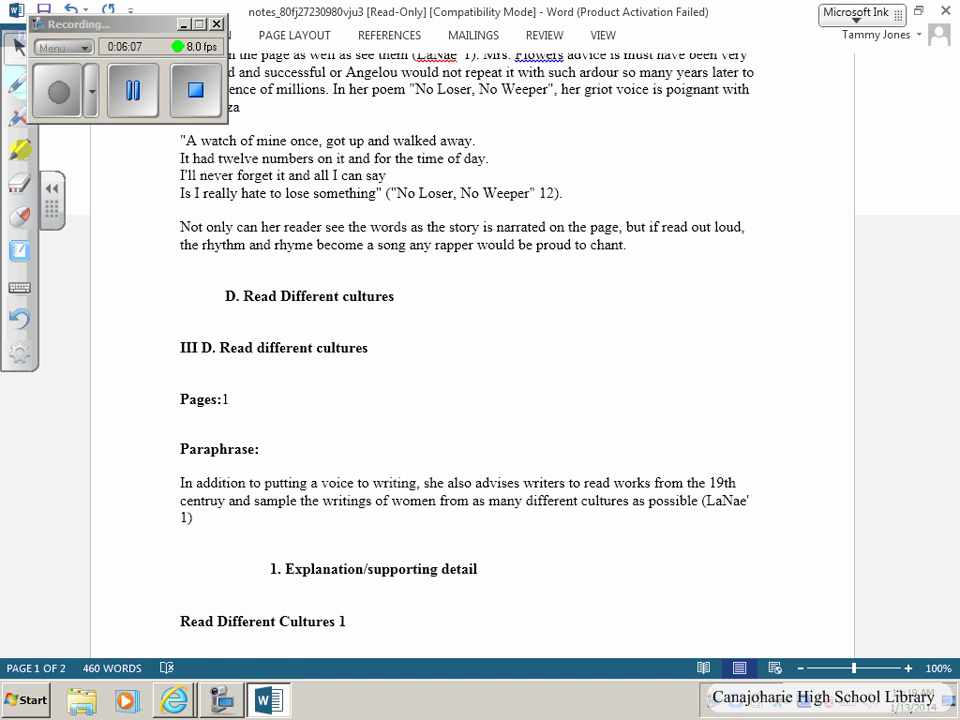
left_click_drag(225, 296, 407, 447)
key("BackSpace")
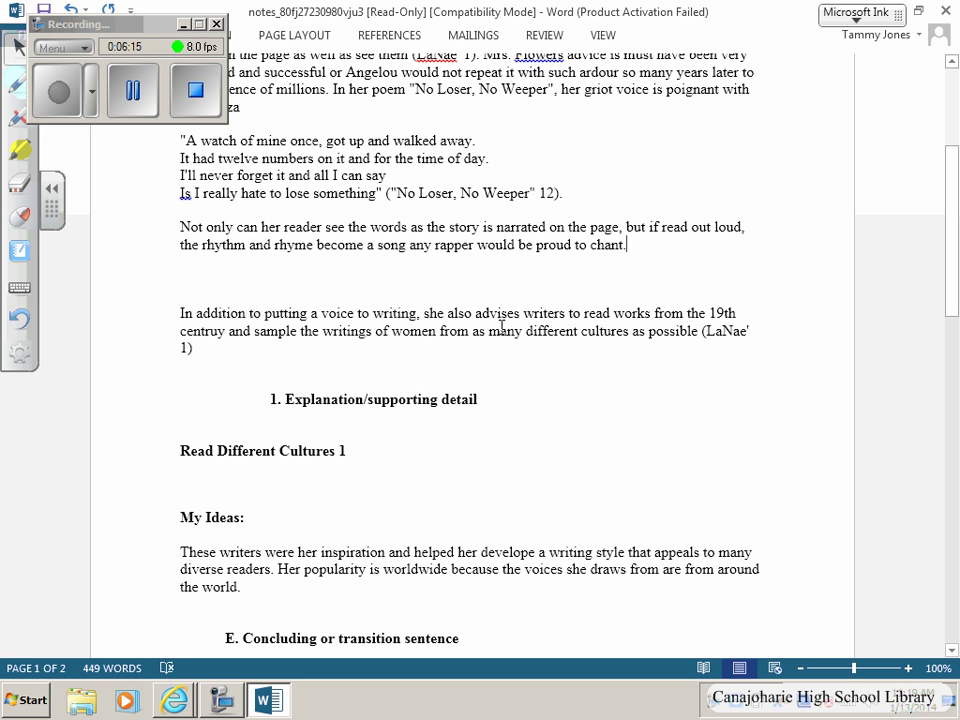
End the "In addition" sentence with a period, delete the Explanation, Read Different Cultures 1 and My Ideas labels, and join "These writers" to it
left_click(204, 354)
type(".")
key("Delete")
key("Delete")
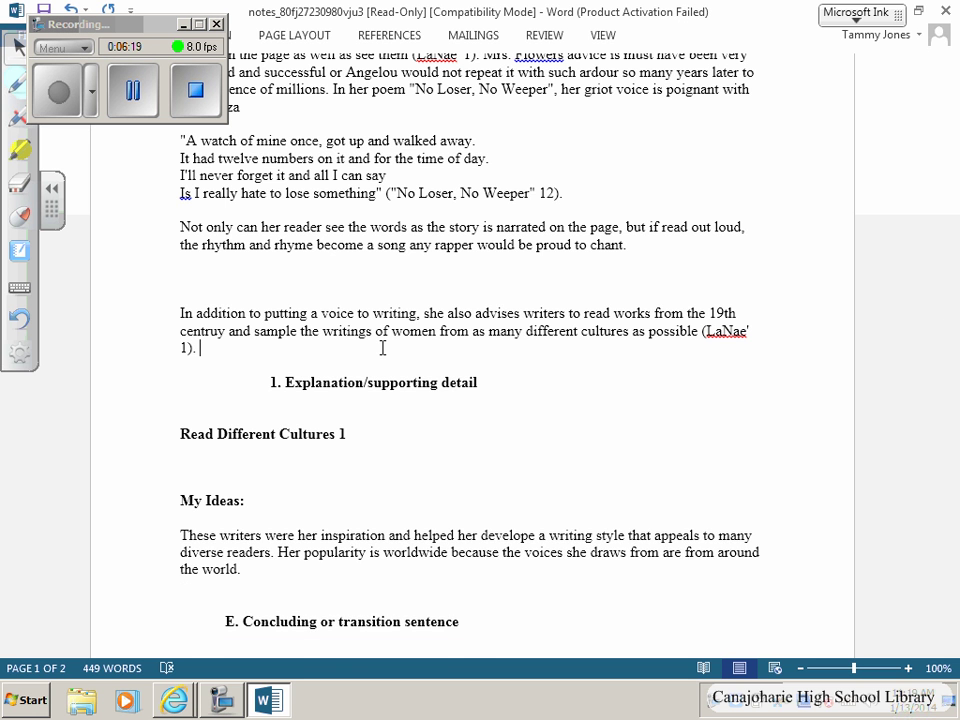
key("Delete")
key("Delete")
key("Delete")
key("Delete")
key("Delete")
key("Delete")
key("Delete")
key("Delete")
key("Delete")
key("Delete")
key("Delete")
key("Delete")
key("Delete")
key("Delete")
key("Delete")
key("Delete")
key("Delete")
key("Delete")
key("Delete")
key("Delete")
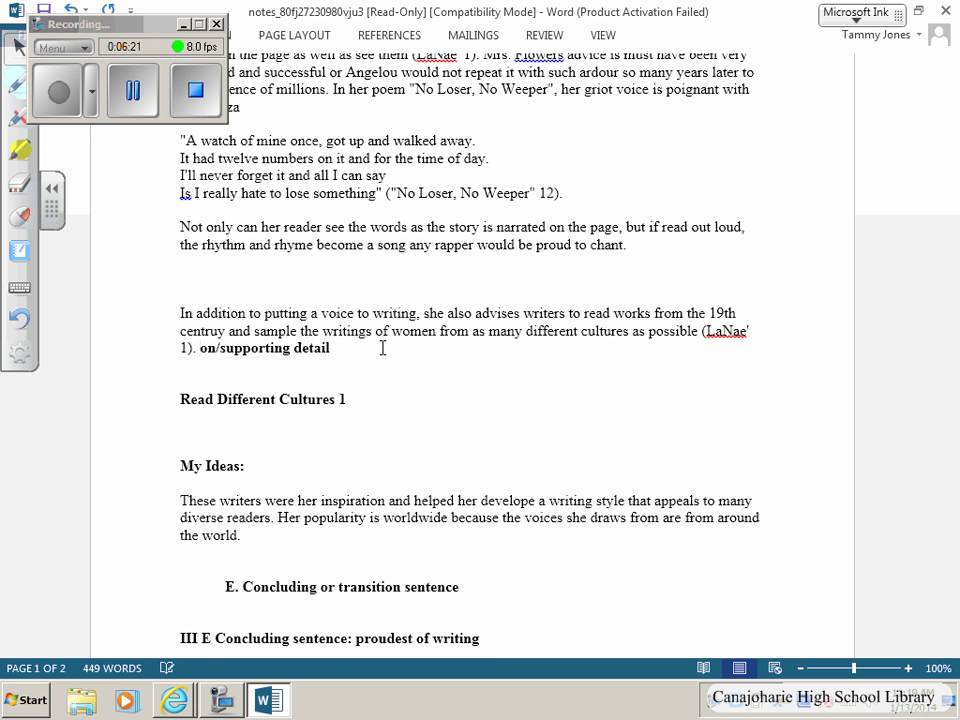
key("Delete")
key("Delete")
key("Delete")
key("Delete")
key("Delete")
key("Delete")
key("Delete")
key("Delete")
key("Delete")
key("Delete")
key("Delete")
key("Delete")
key("Delete")
key("Delete")
key("Delete")
key("Delete")
key("Delete")
key("Delete")
key("Delete")
key("Delete")
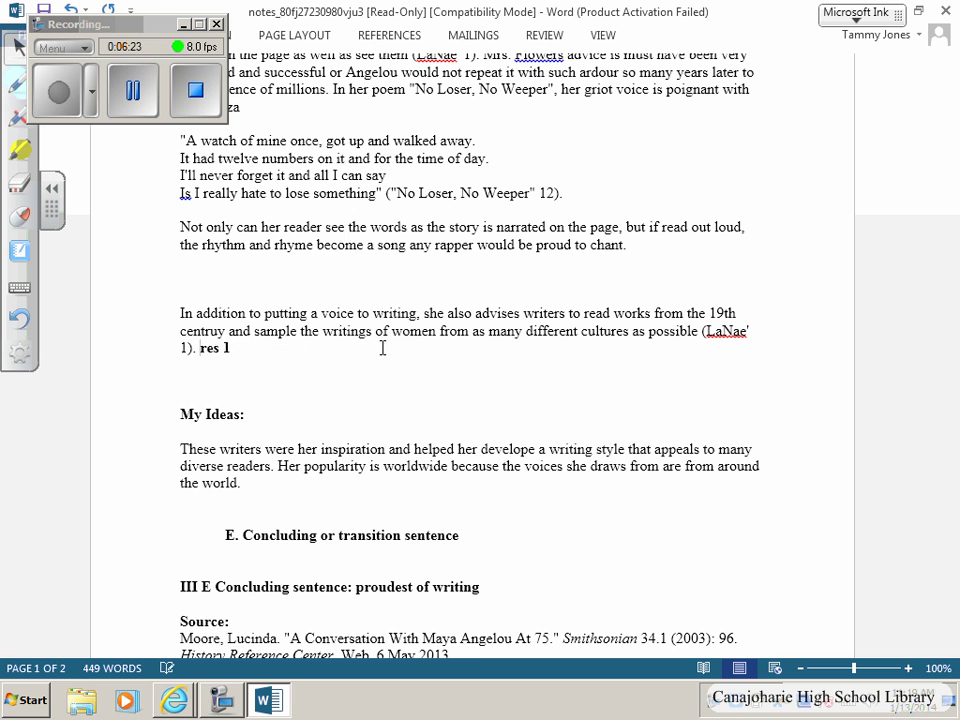
key("Delete")
key("Delete")
key("Delete")
key("Delete")
key("Delete")
key("Delete")
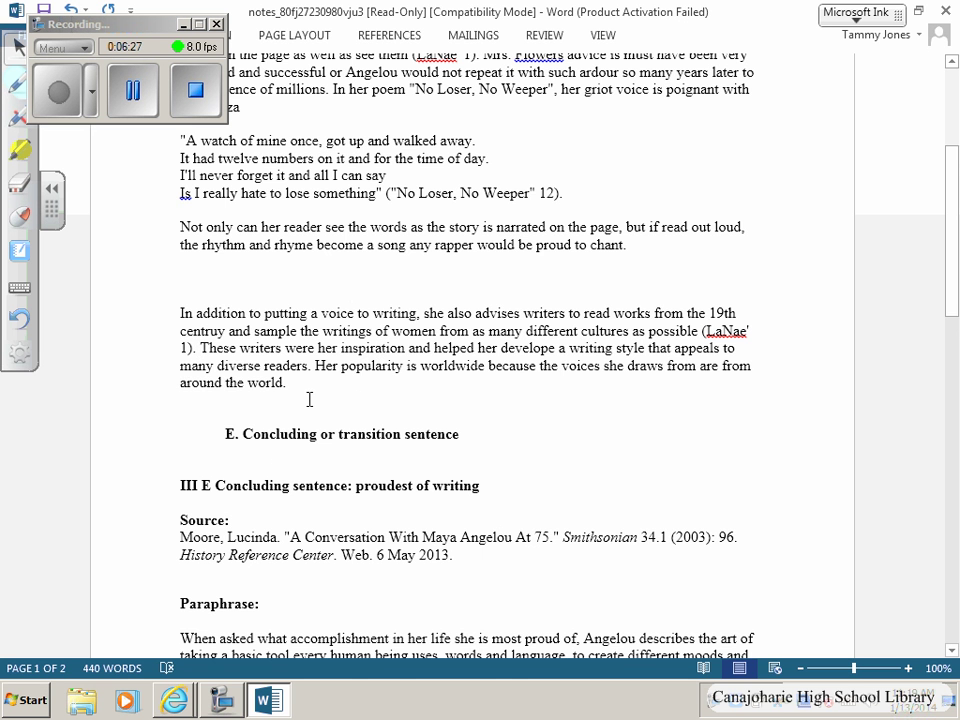
Delete the E. Concluding or transition sentence headings, the source entry and the Paraphrase label
scroll(290, 385, "down", 2)
left_click_drag(225, 341, 429, 517)
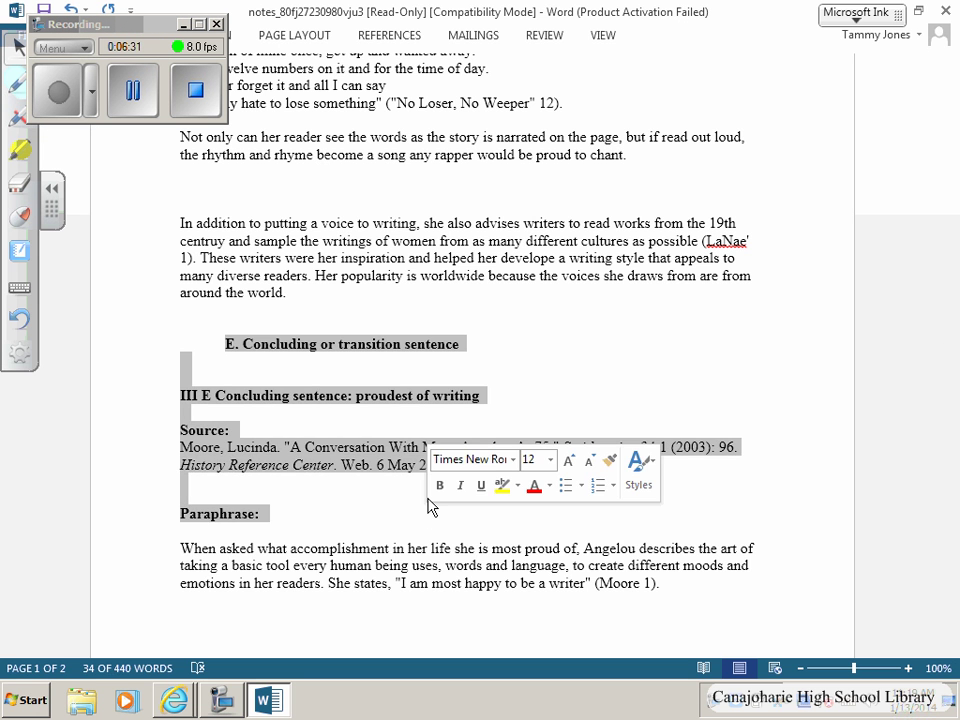
key("Delete")
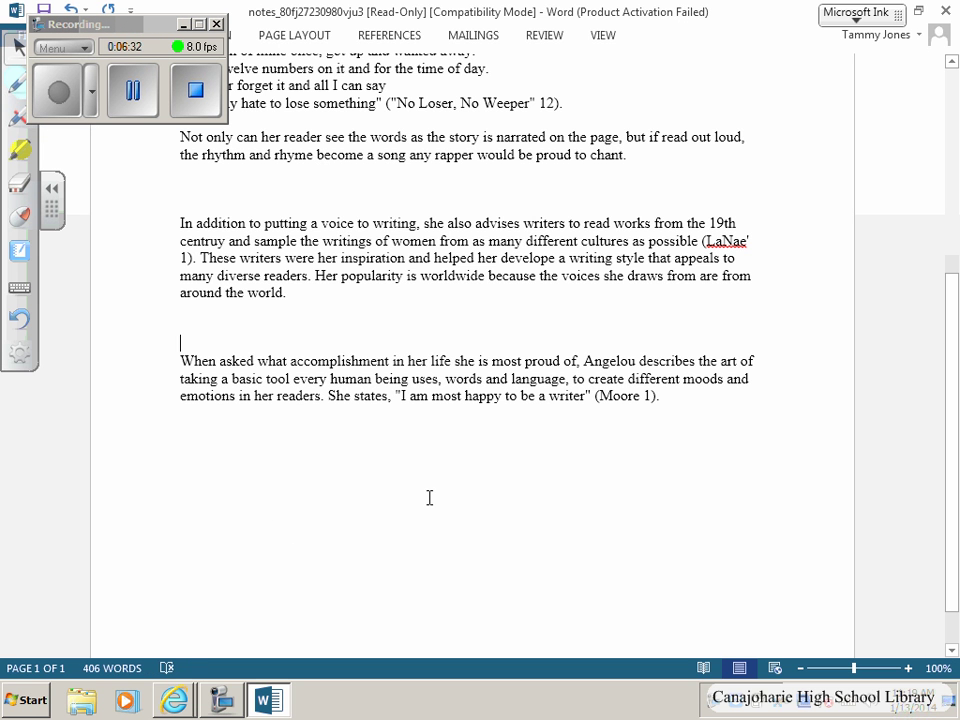
Join the "When asked what accomplishment" text to the end of the paragraph ending "around the world."
left_click(334, 293)
key("Delete")
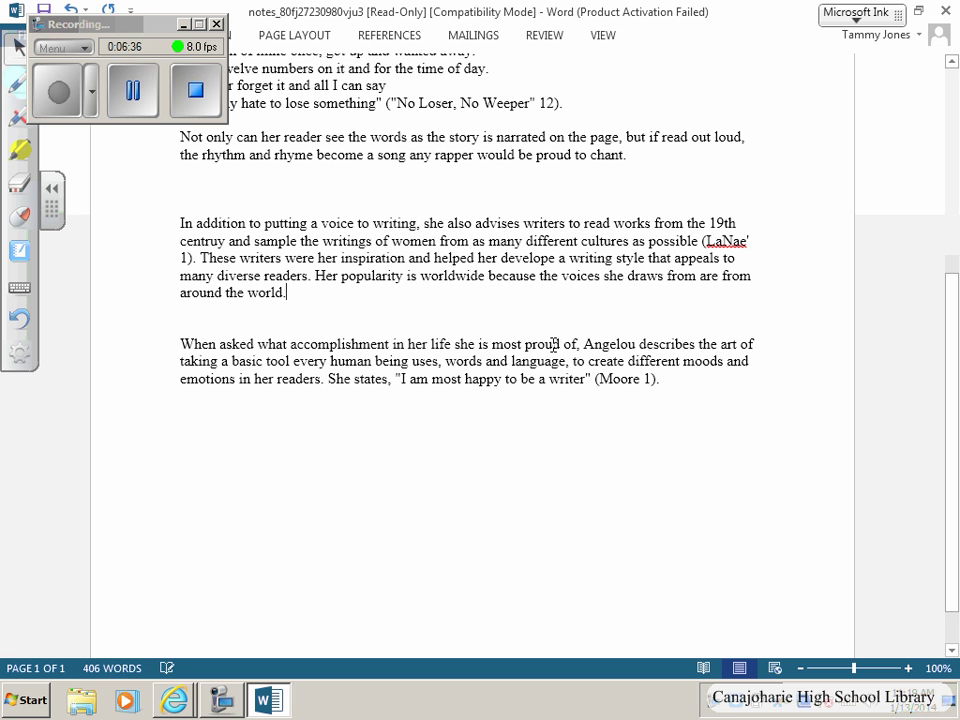
key("Delete")
key("Delete")
key("Delete")
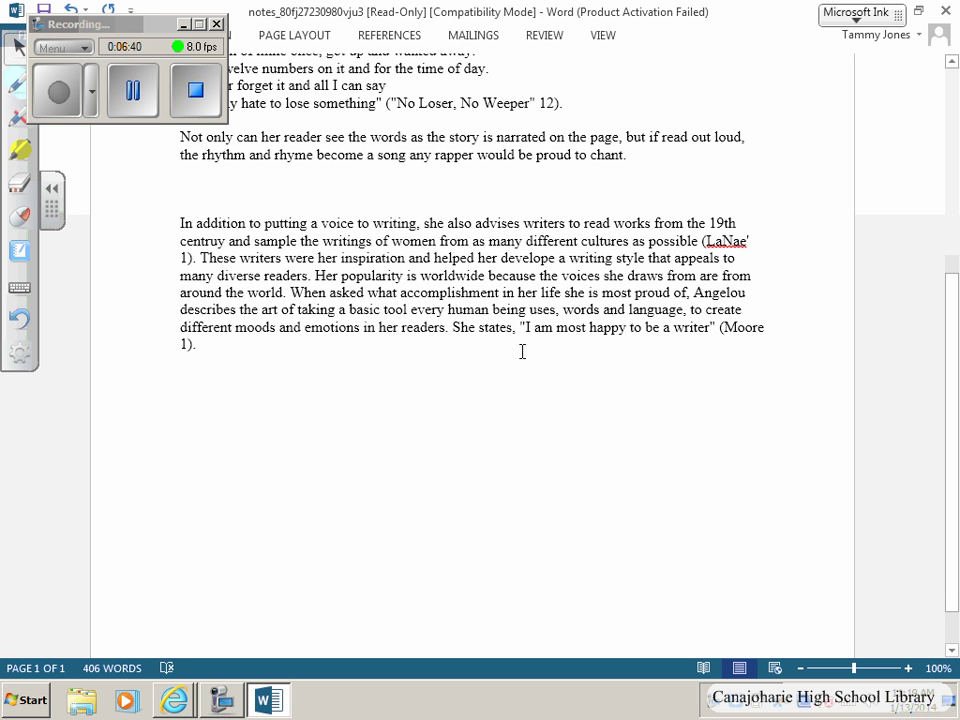
Review the merged text and its in-text citations for the read-aloud advice, the autobiography quote and the "No Loser, No Weeper" stanza
scroll(521, 350, "up", 4)
scroll(521, 350, "up", 3)
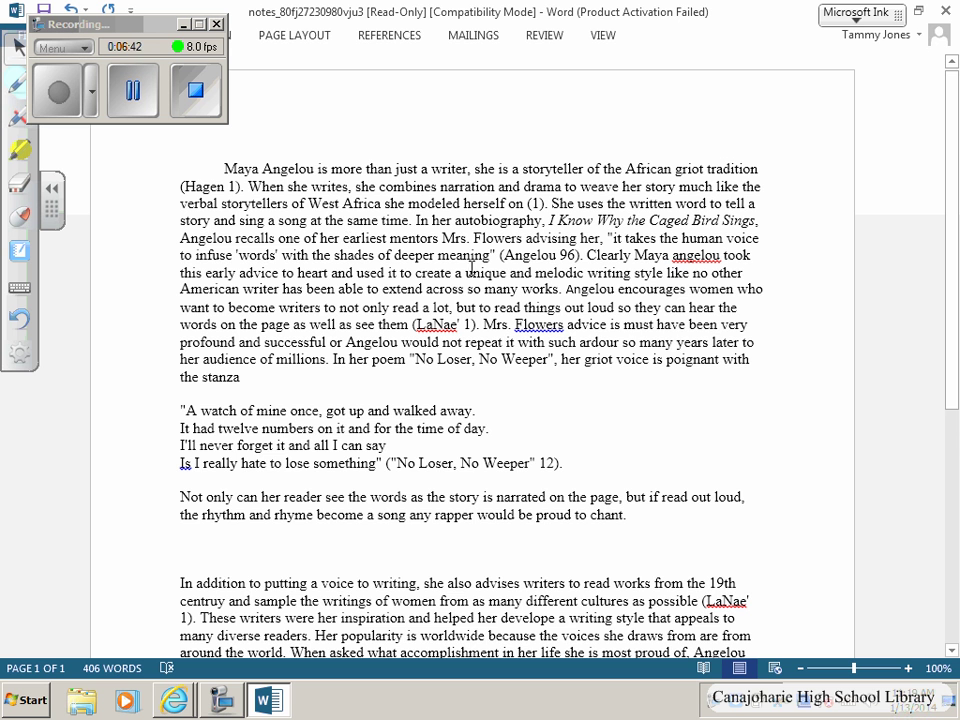
scroll(585, 268, "down", 2)
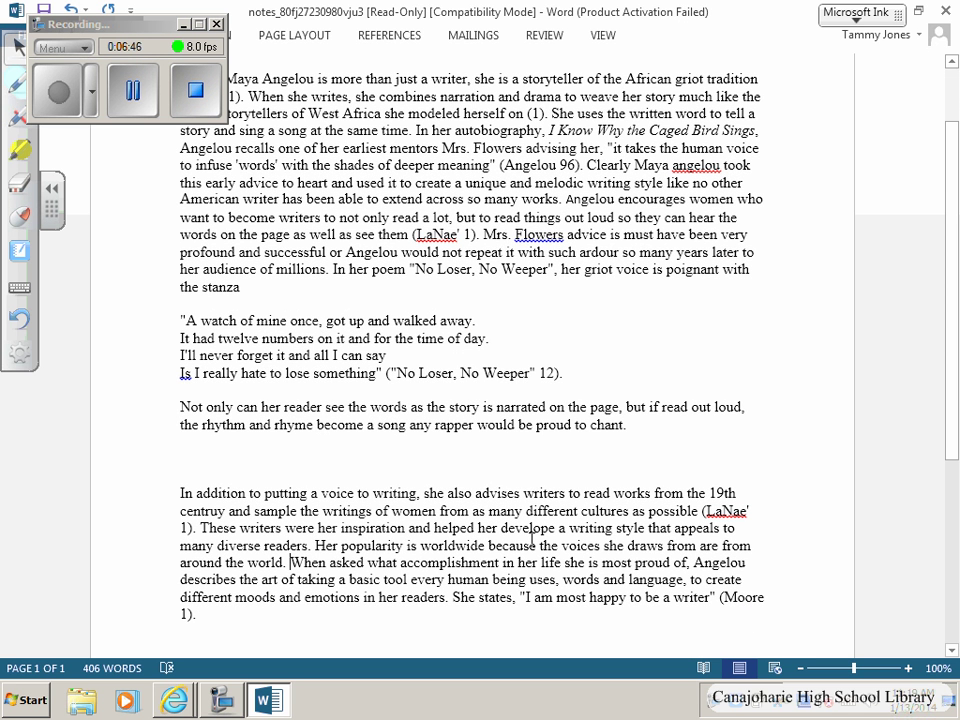
left_click_drag(412, 234, 476, 236)
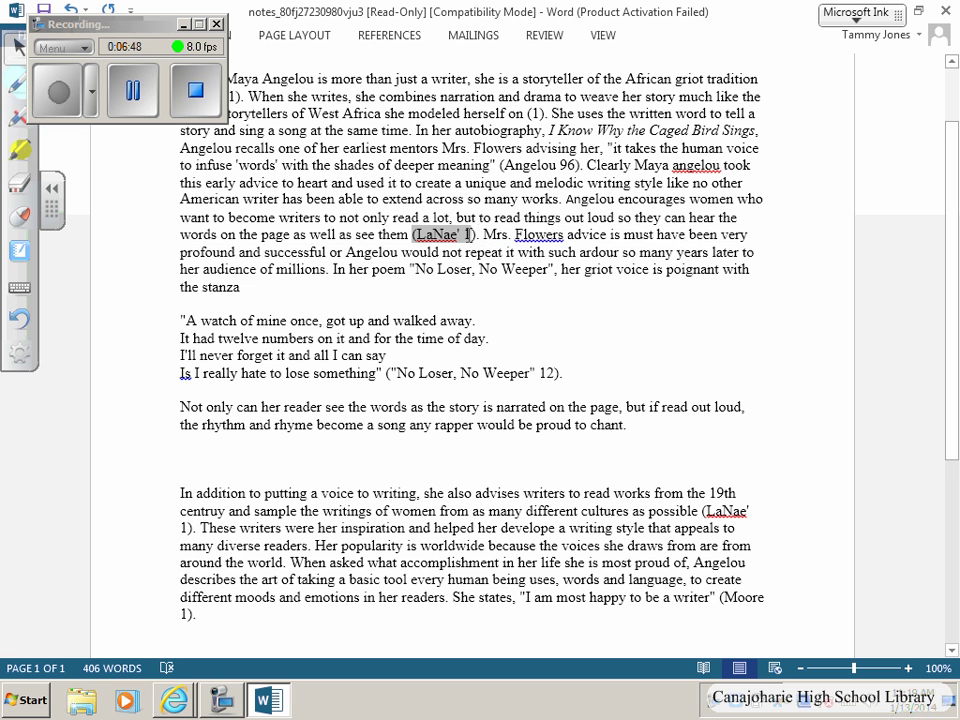
scroll(572, 396, "down", 1)
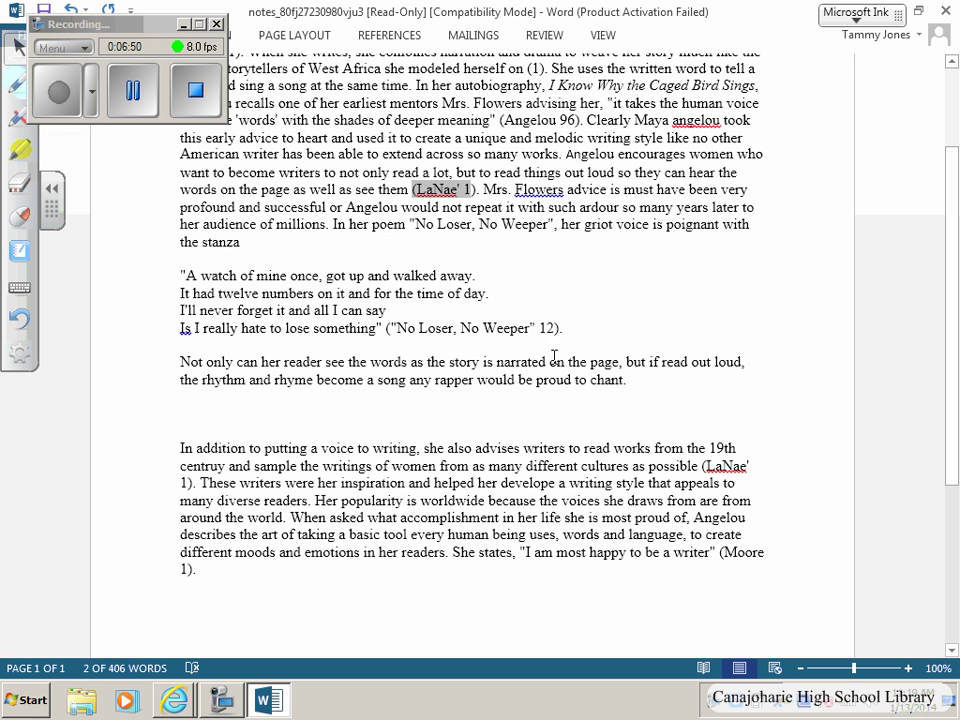
scroll(493, 174, "up", 3)
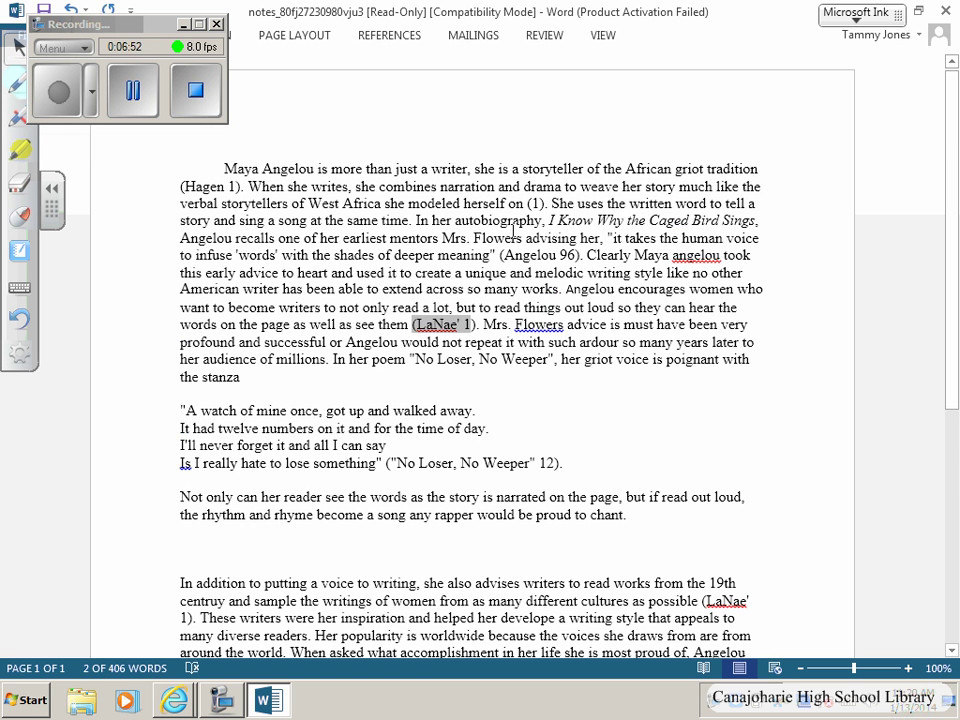
left_click_drag(502, 254, 578, 255)
scroll(585, 336, "down", 3)
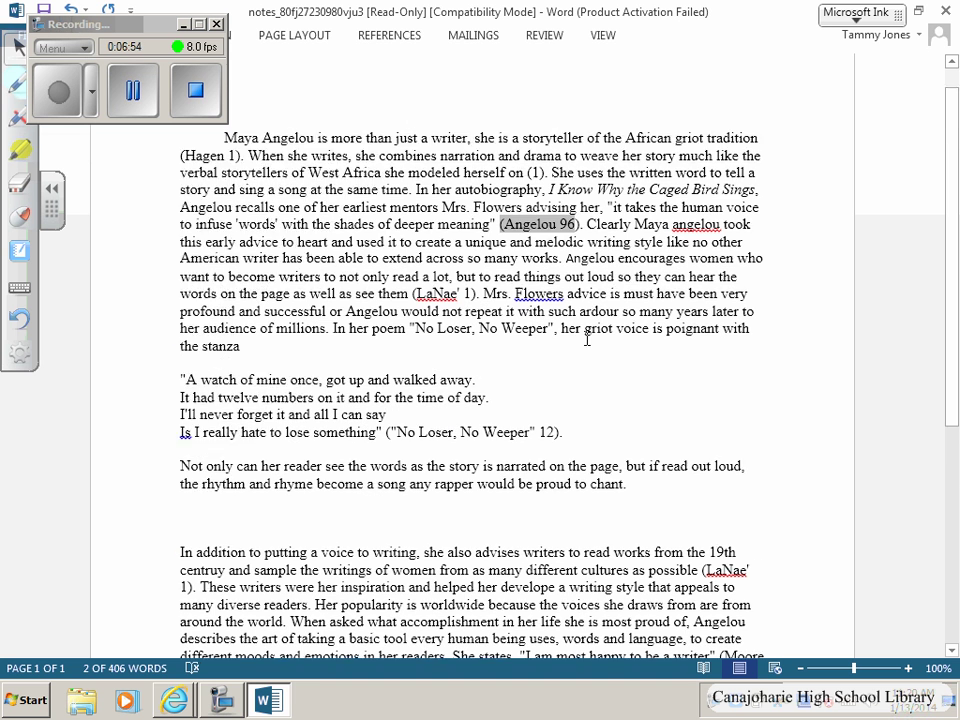
left_click_drag(388, 328, 573, 328)
Remove the blank lines between the "Not only can her reader" paragraph and the "In addition" paragraph
left_click(264, 396)
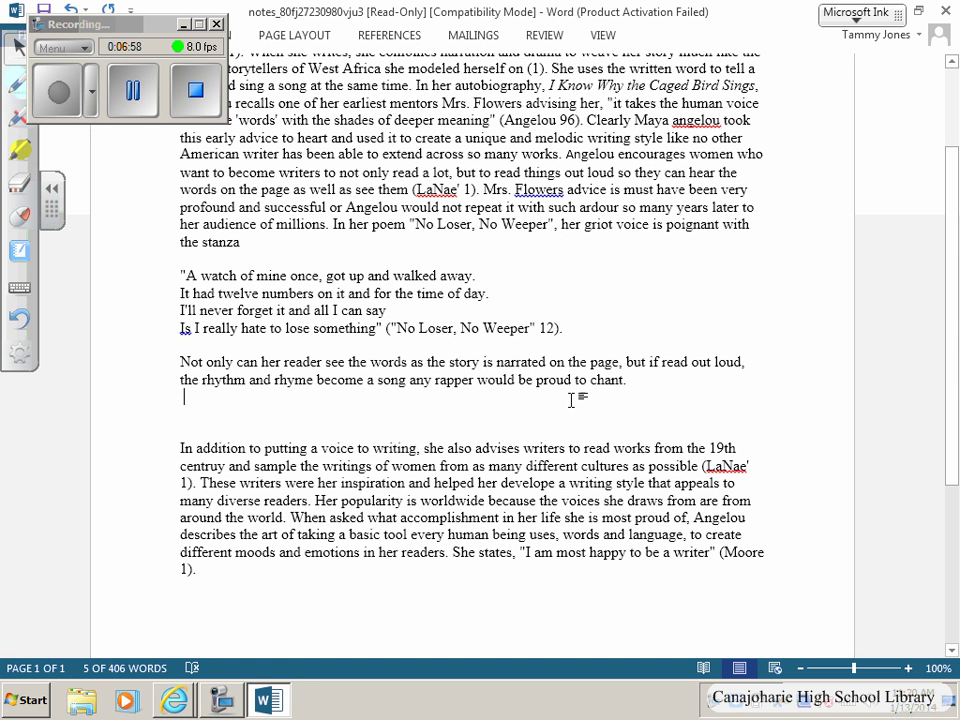
key("Delete")
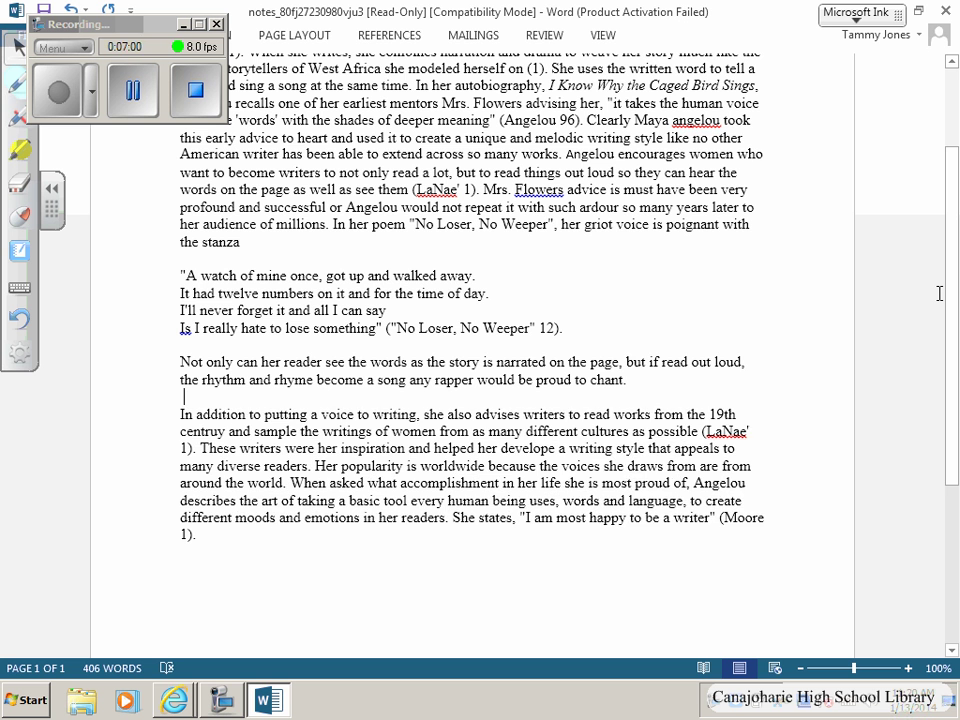
key("Delete")
key("Delete")
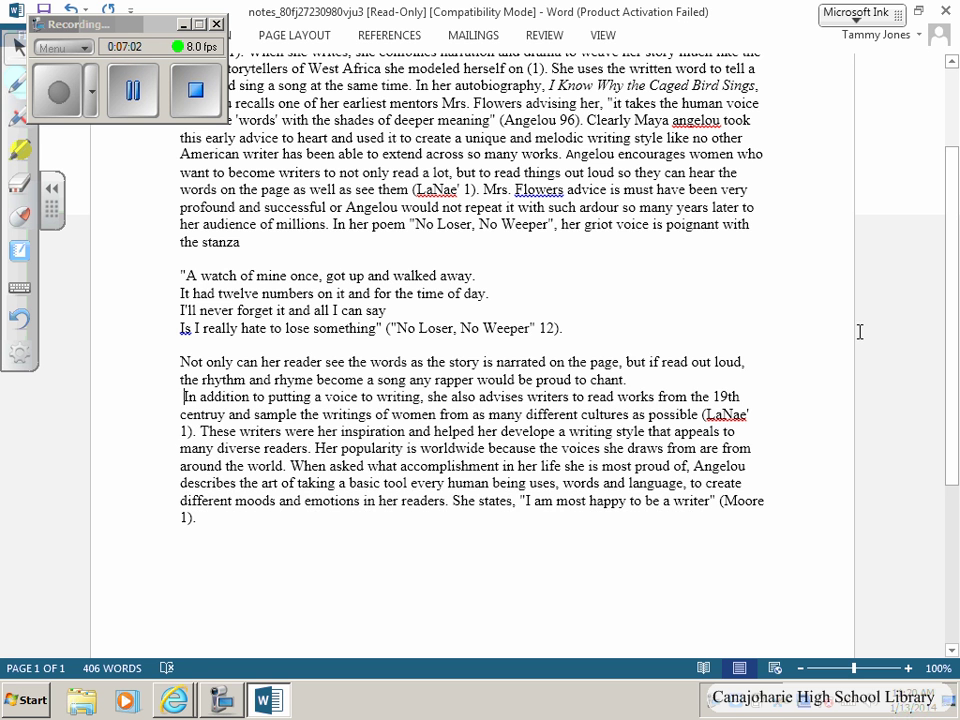
Capitalize "angelou" as "Angelou" in the sentence beginning "Clearly Maya"
scroll(855, 330, "up", 3)
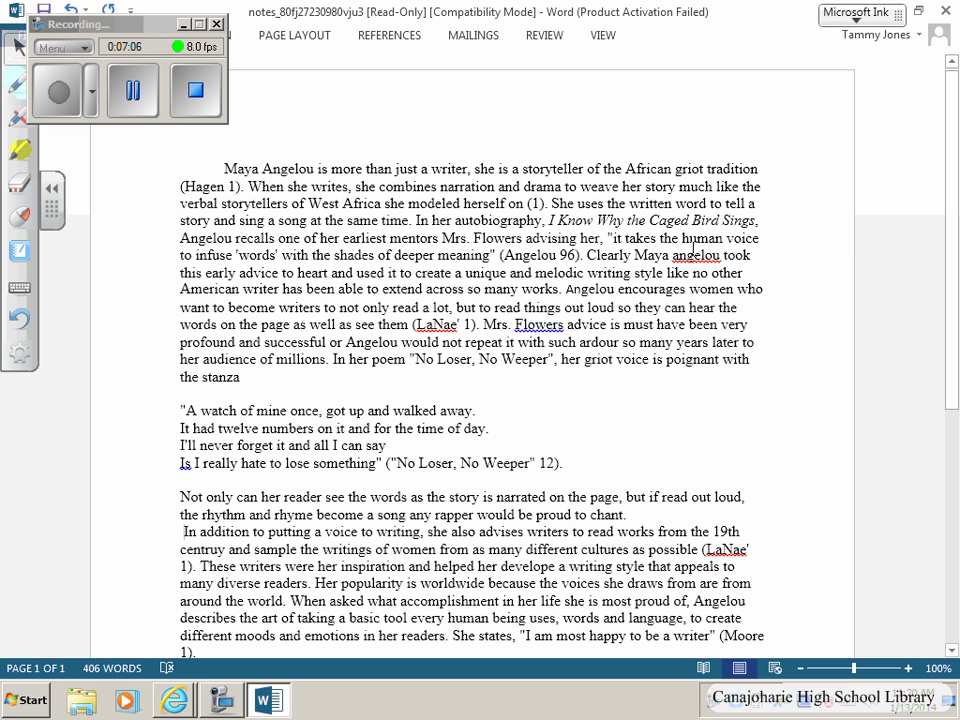
left_click(671, 255)
key("Delete")
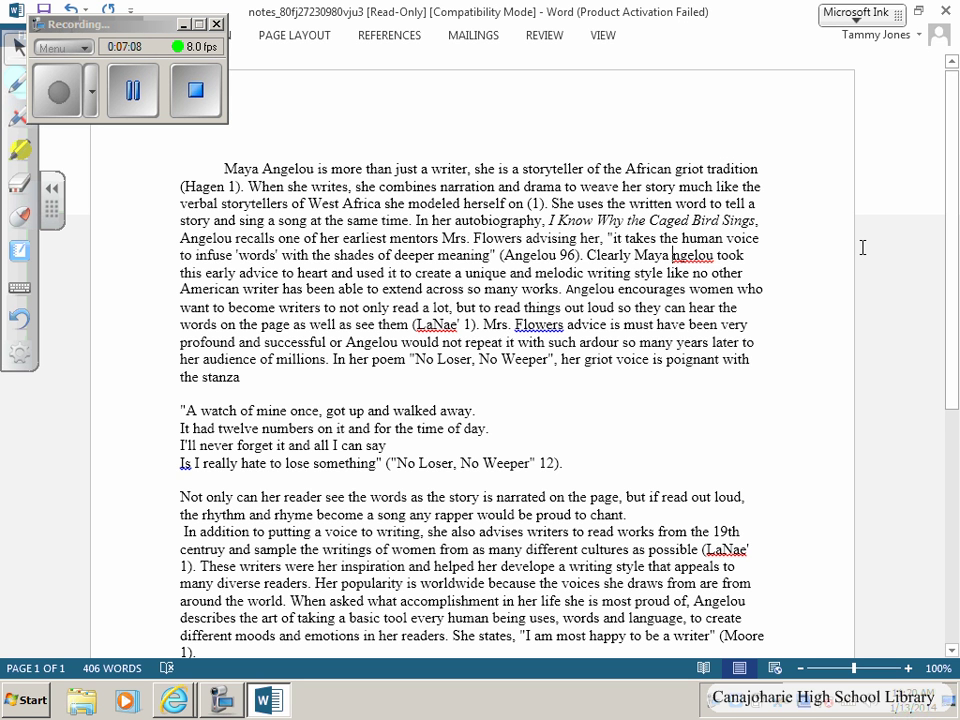
type("A")
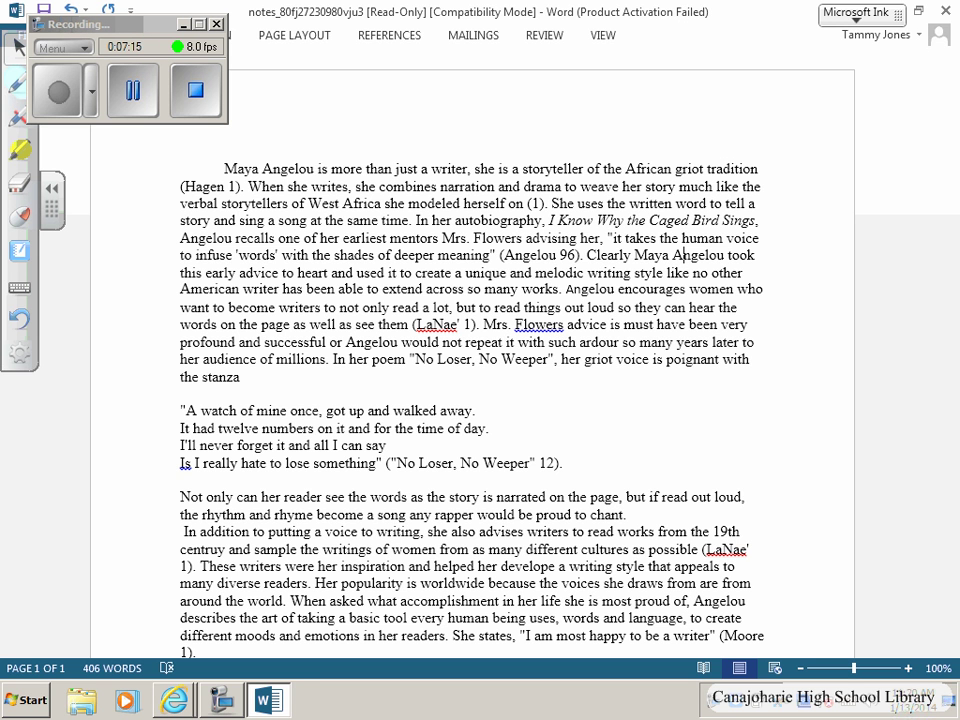
Move the recorder window clear of the document commands and open the file management view
left_click_drag(55, 95, 678, 115)
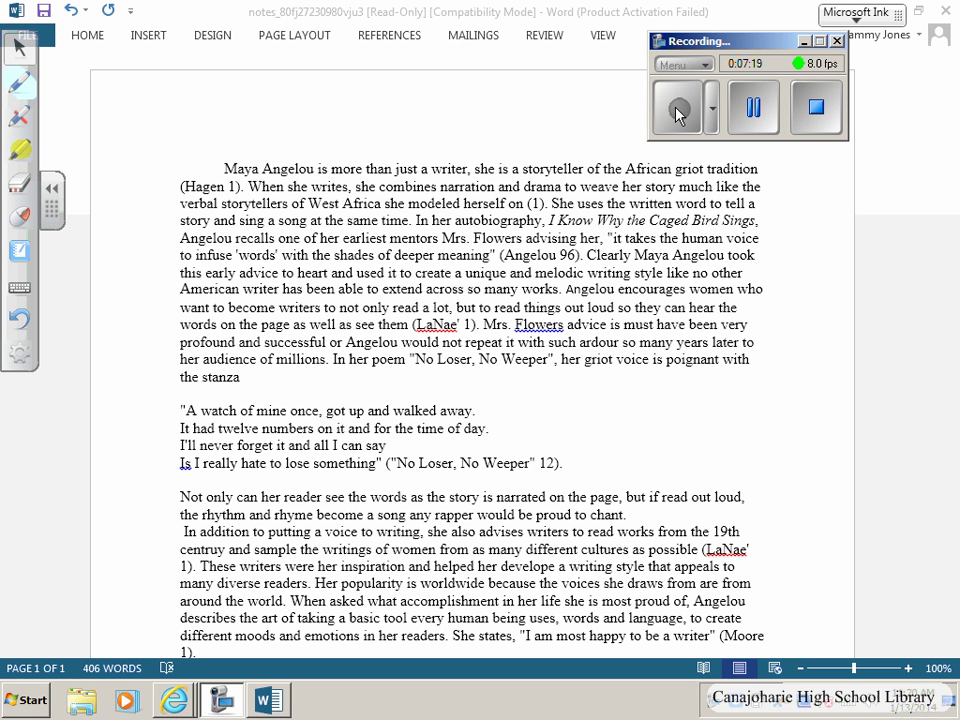
left_click(51, 34)
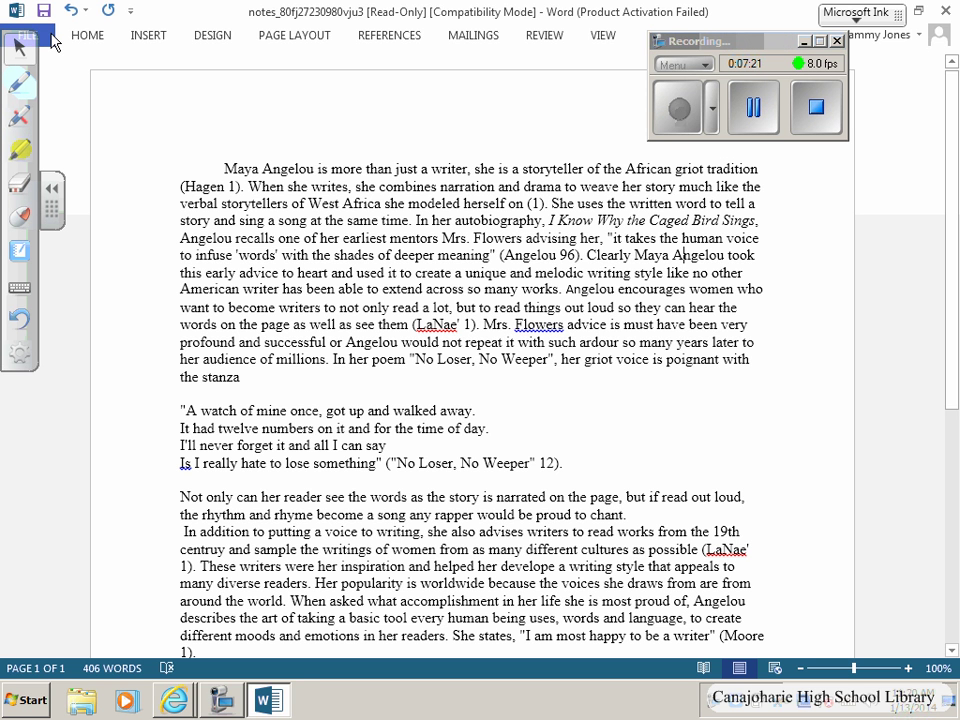